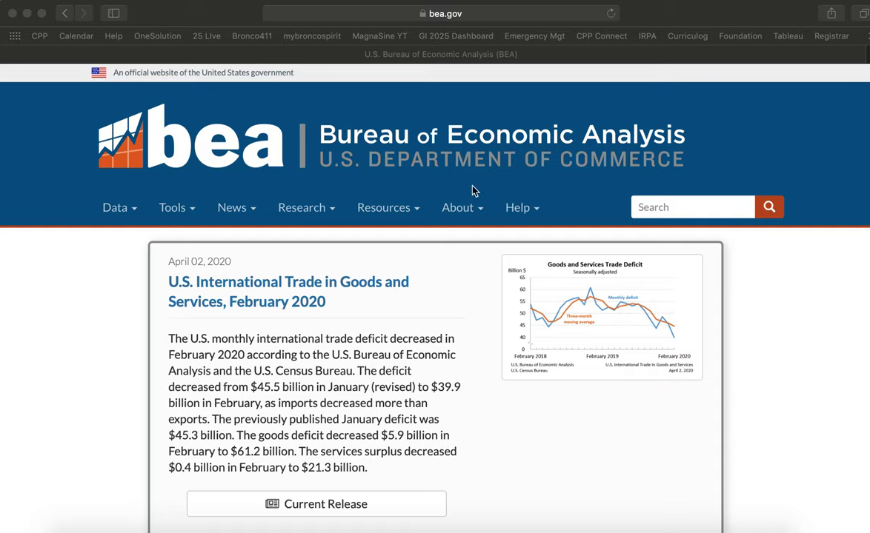
Open the Consumer Spending page from the BEA data organized by topic.
left_click(130, 213)
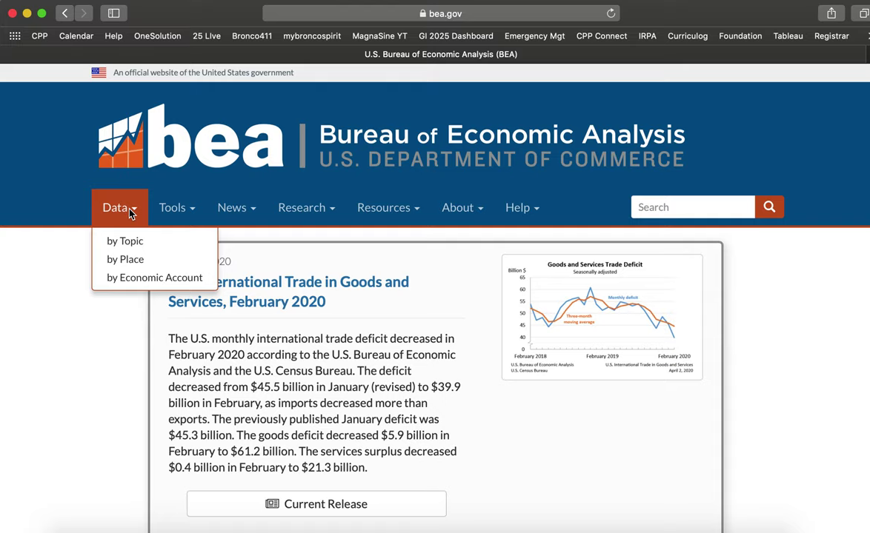
right_click(128, 245)
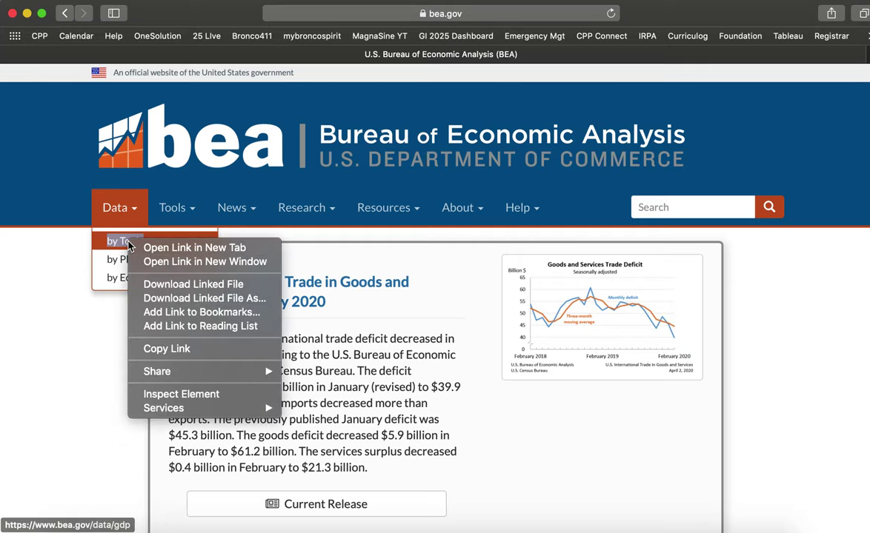
left_click(128, 243)
left_click(122, 243)
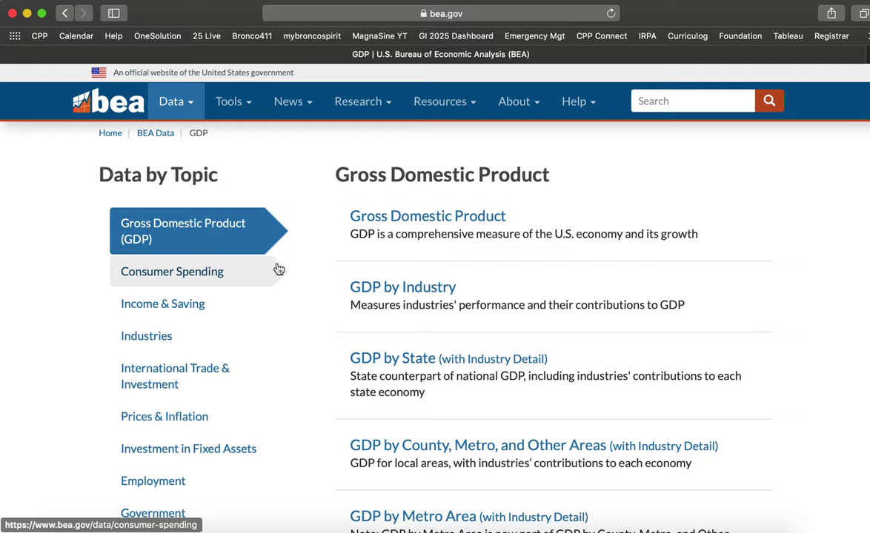
left_click(213, 277)
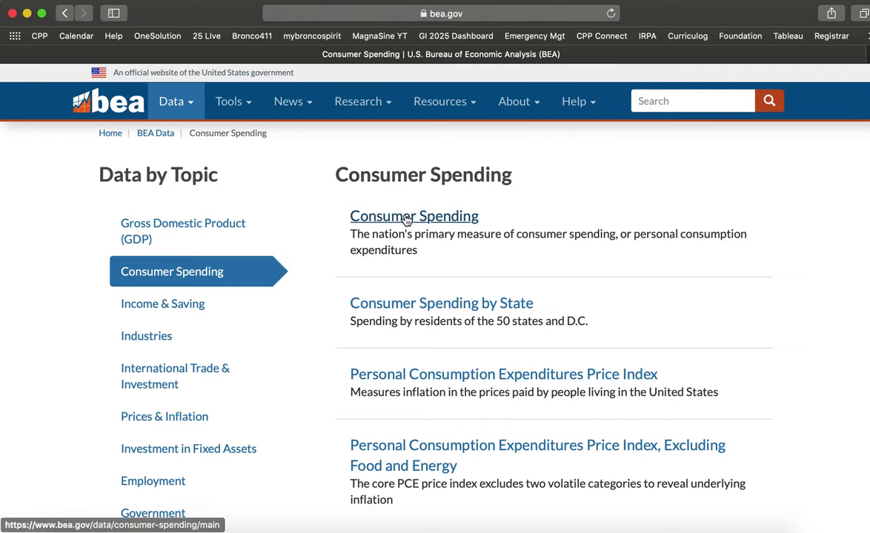
left_click(406, 218)
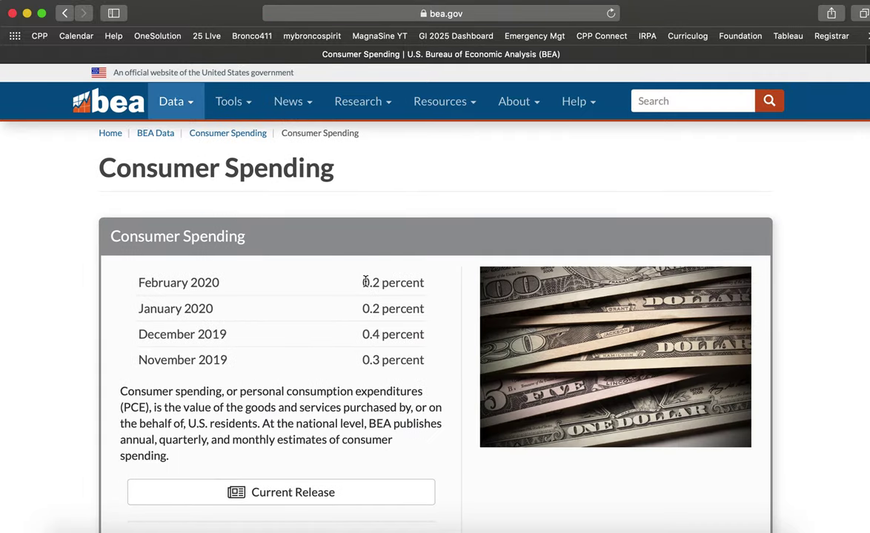
Open the Underlying Detail Tables from the Interactive Data section of the Consumer Spending page.
scroll(365, 281, "down", 5)
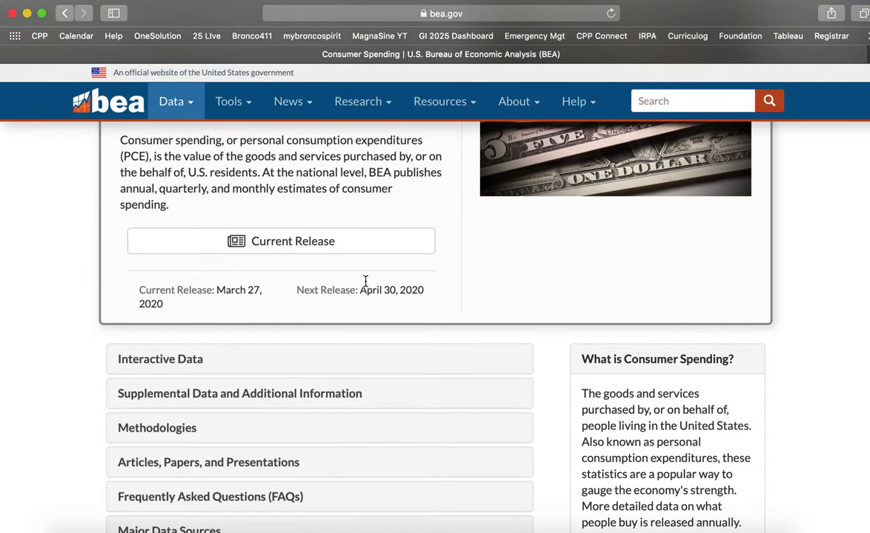
scroll(366, 281, "down", 3)
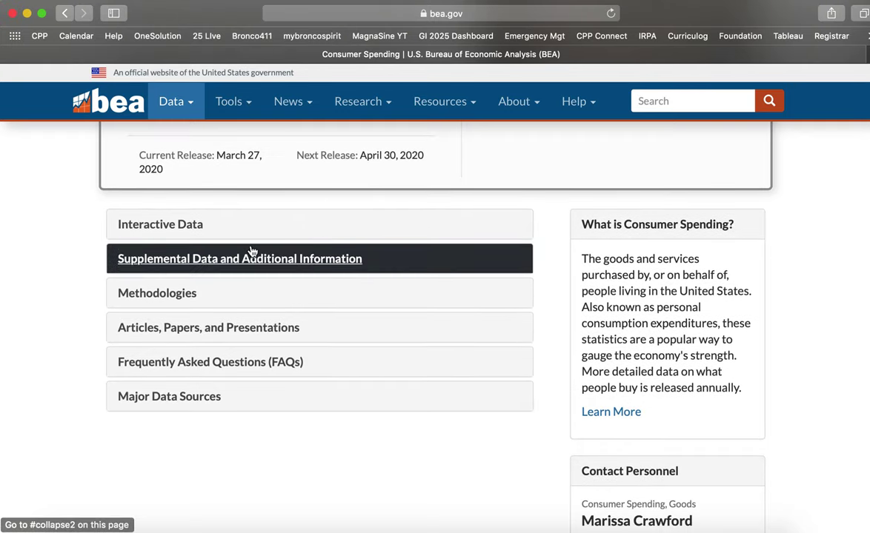
left_click(180, 225)
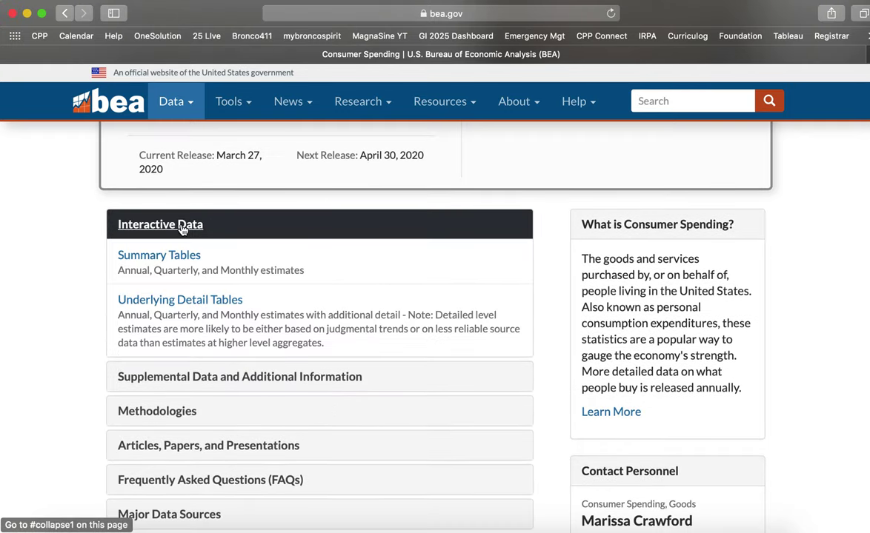
left_click(195, 302)
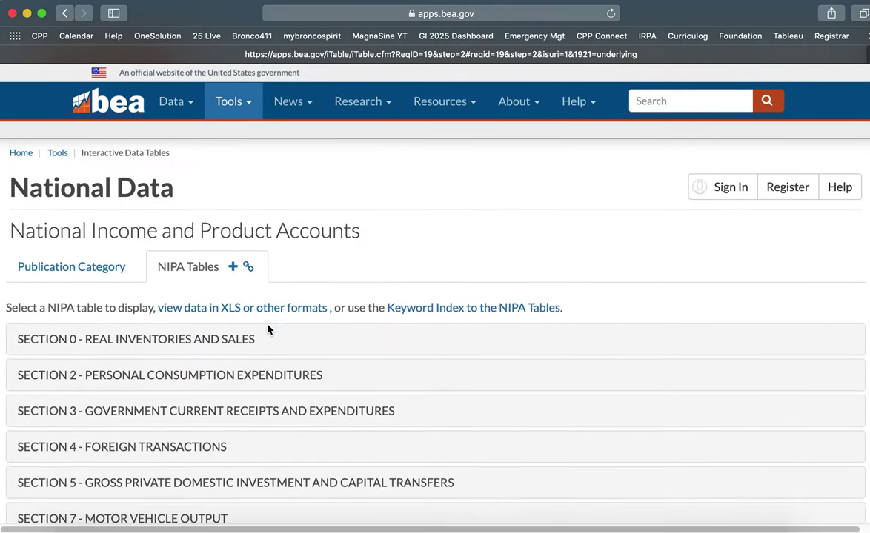
Open Table 2.4.5U, Personal Consumption Expenditures by Type of Product, from Section 2 - Personal Consumption Expenditures.
scroll(267, 329, "down", 2)
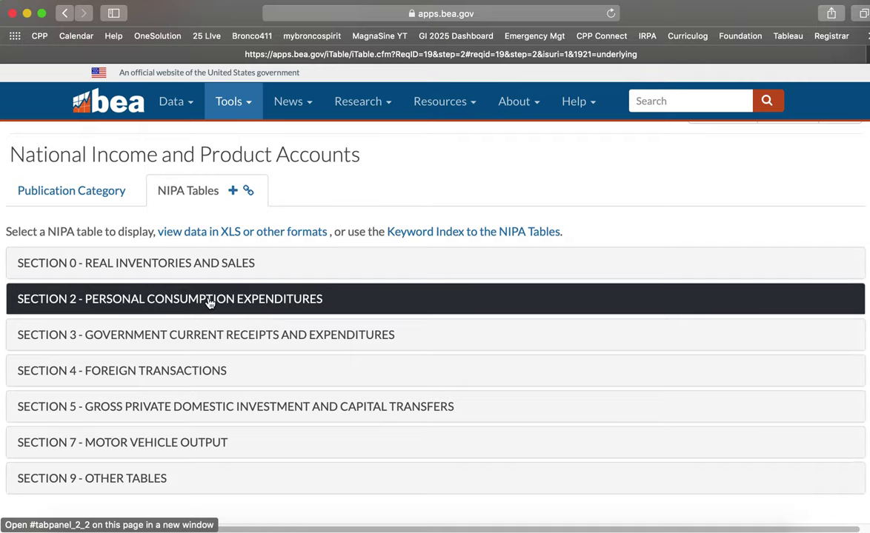
left_click(147, 301)
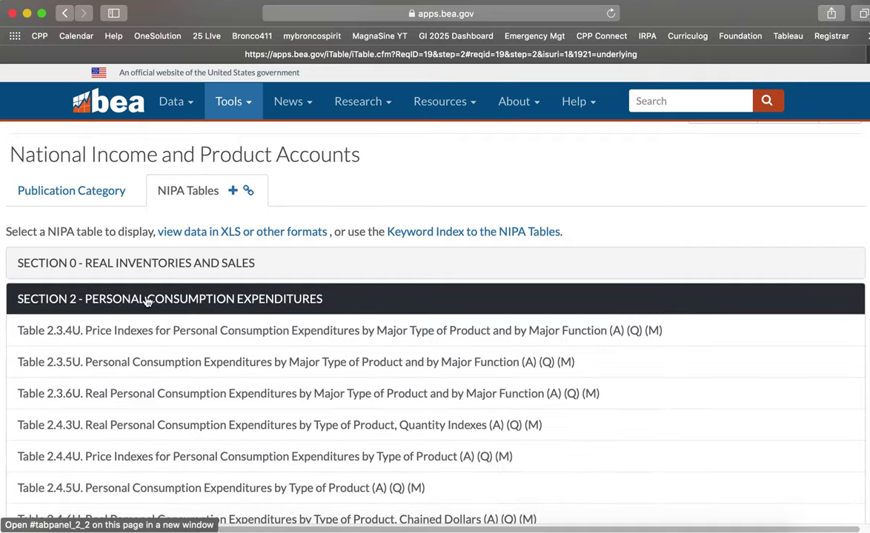
scroll(167, 331, "down", 2)
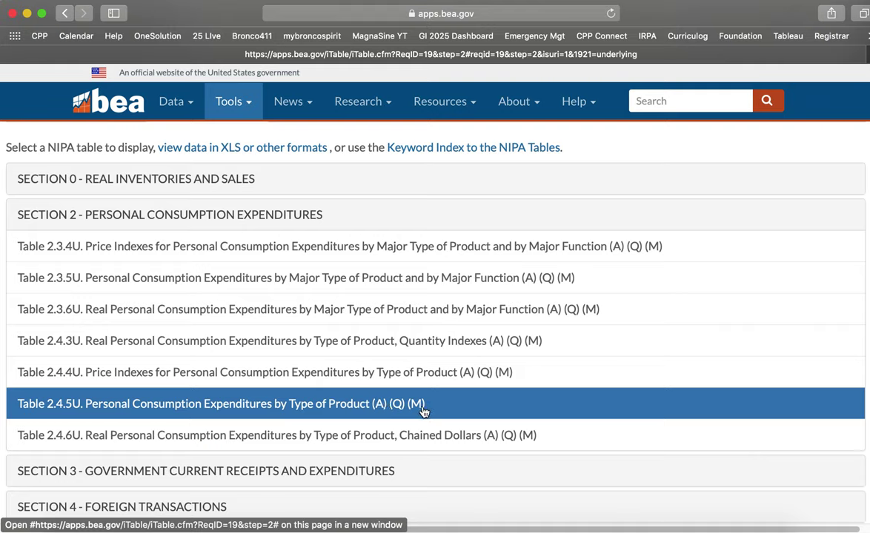
left_click(242, 408)
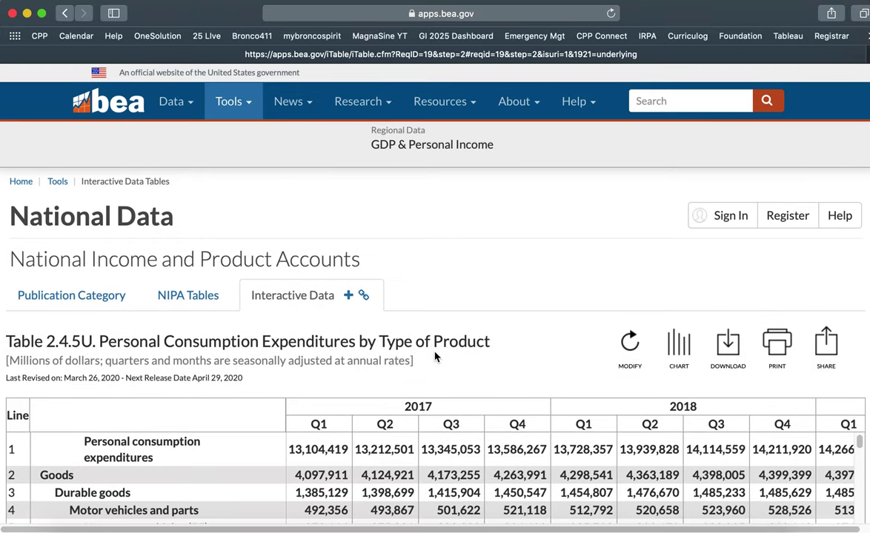
Examine the quarterly columns and the first rows of Table 2.4.5U, from total personal consumption expenditures to motor vehicles.
scroll(435, 358, "down", 3)
scroll(435, 353, "down", 3)
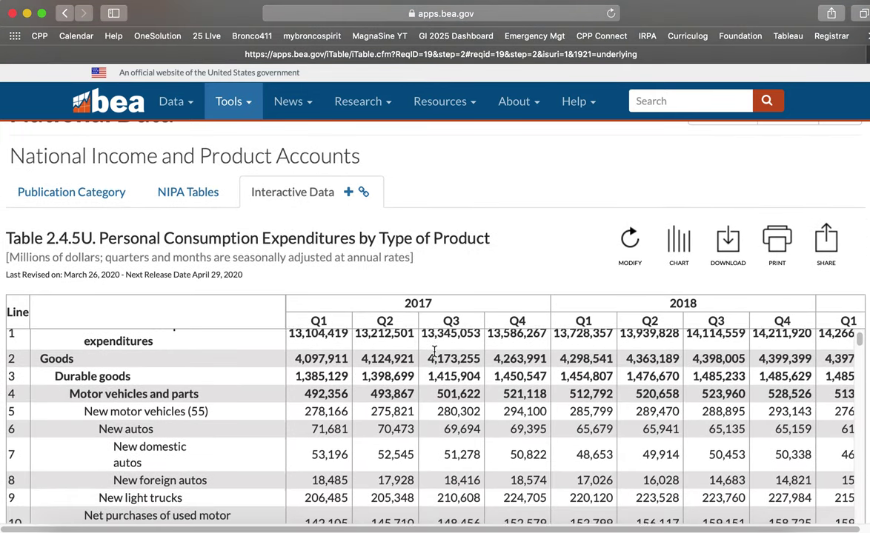
scroll(436, 356, "up", 3)
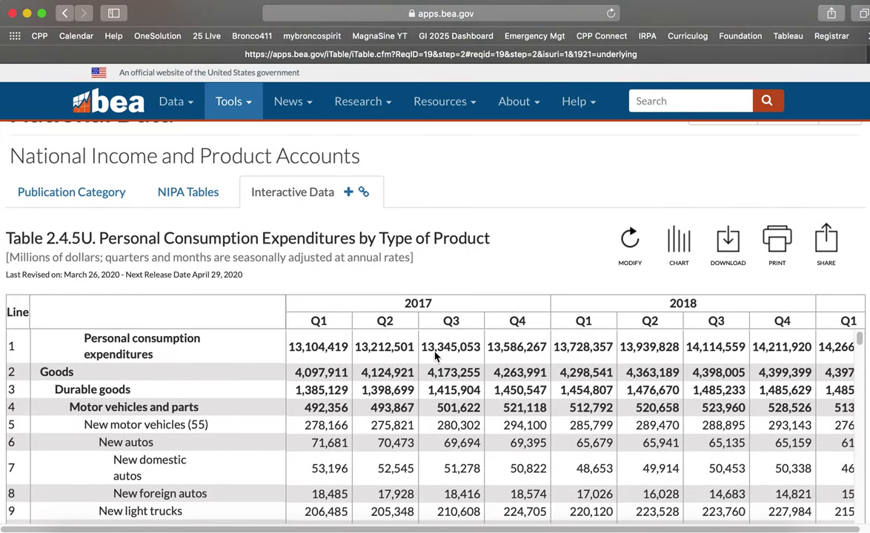
scroll(441, 413, "right", 6)
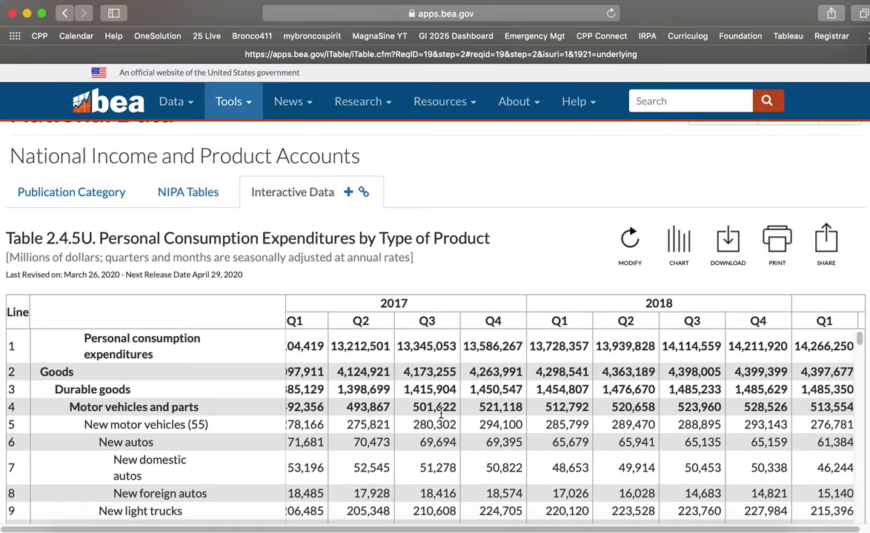
scroll(441, 413, "left", 6)
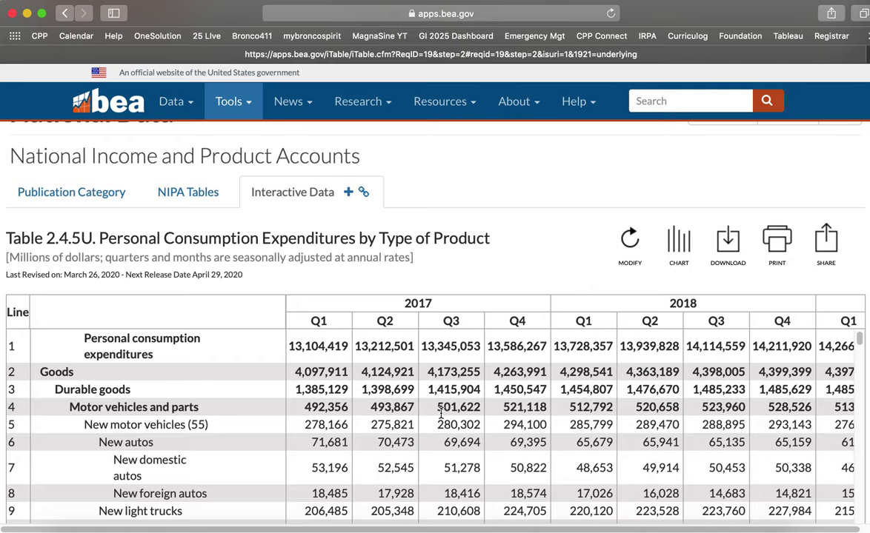
scroll(441, 414, "down", 5)
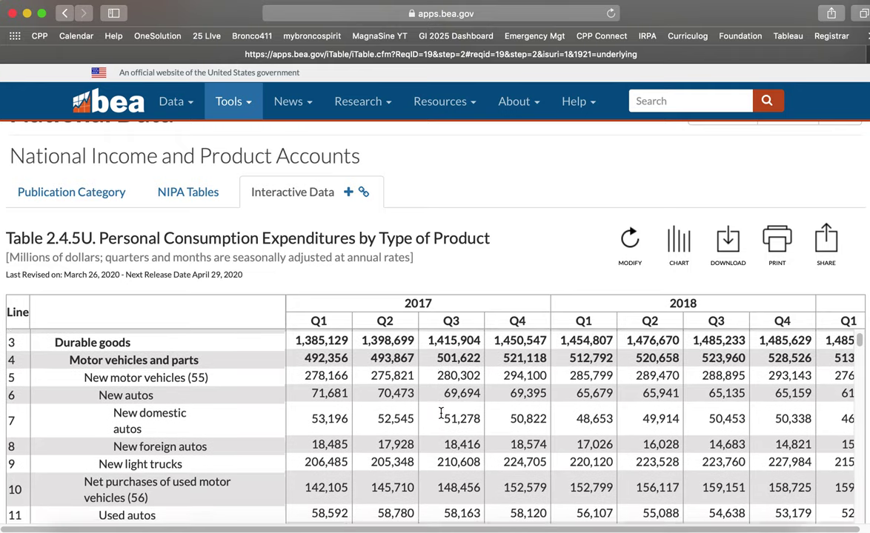
scroll(441, 414, "down", 2)
scroll(441, 413, "up", 6)
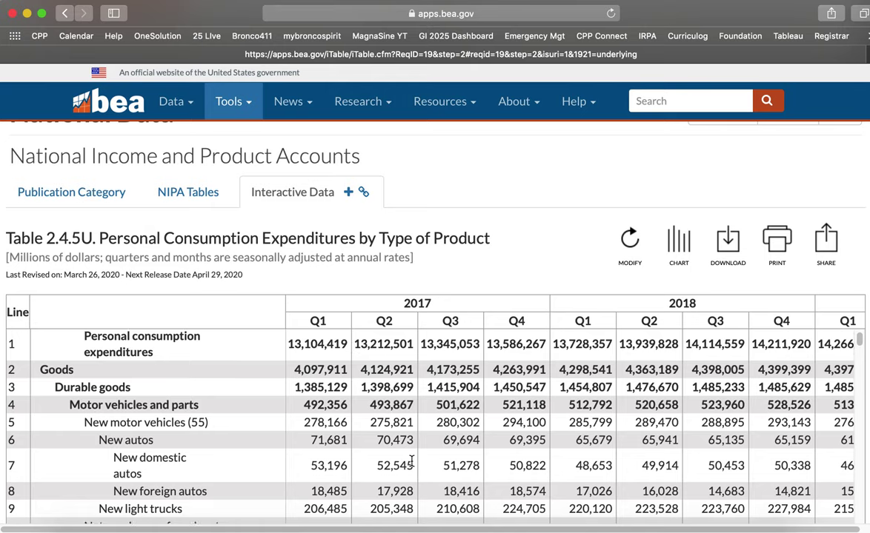
Review the durable goods rows, from motor vehicles through household appliances and recreational goods to jewelry and therapeutic equipment.
scroll(404, 456, "down", 1)
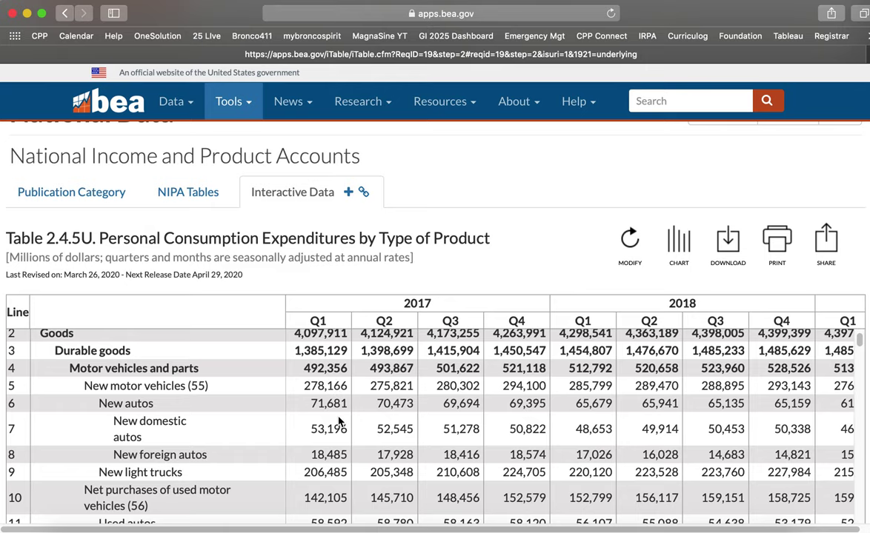
scroll(339, 423, "down", 5)
scroll(337, 408, "up", 1)
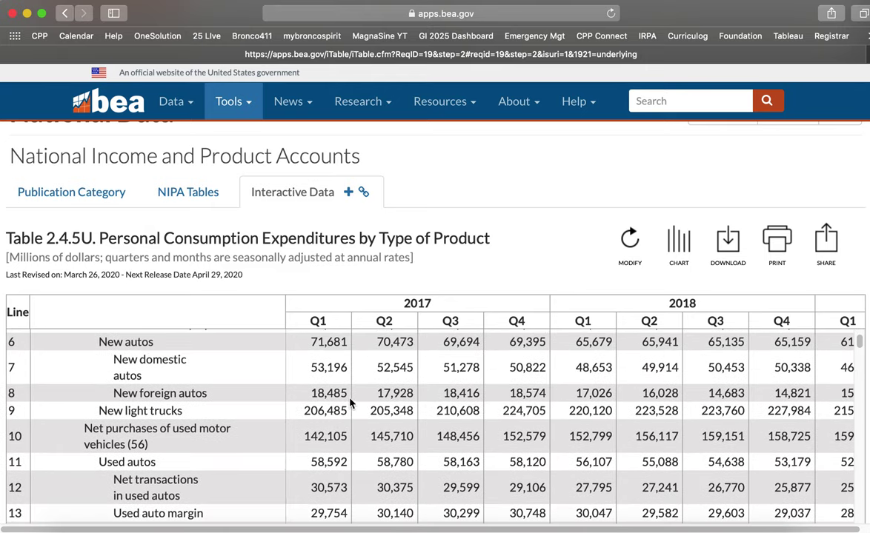
scroll(339, 438, "down", 12)
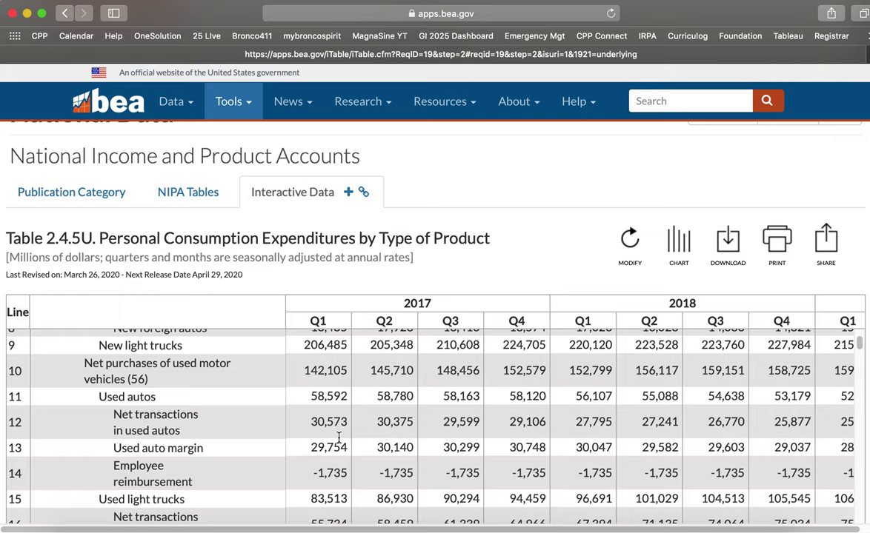
scroll(339, 440, "down", 14)
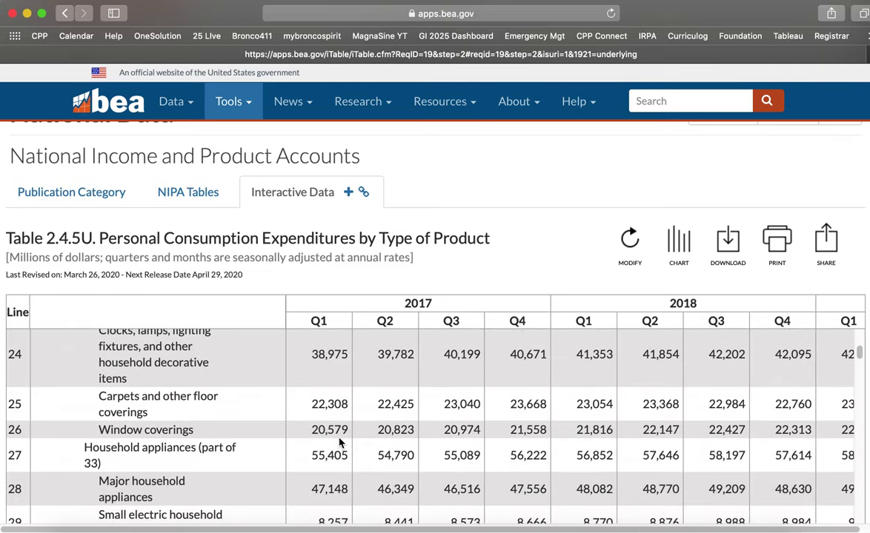
scroll(339, 438, "down", 12)
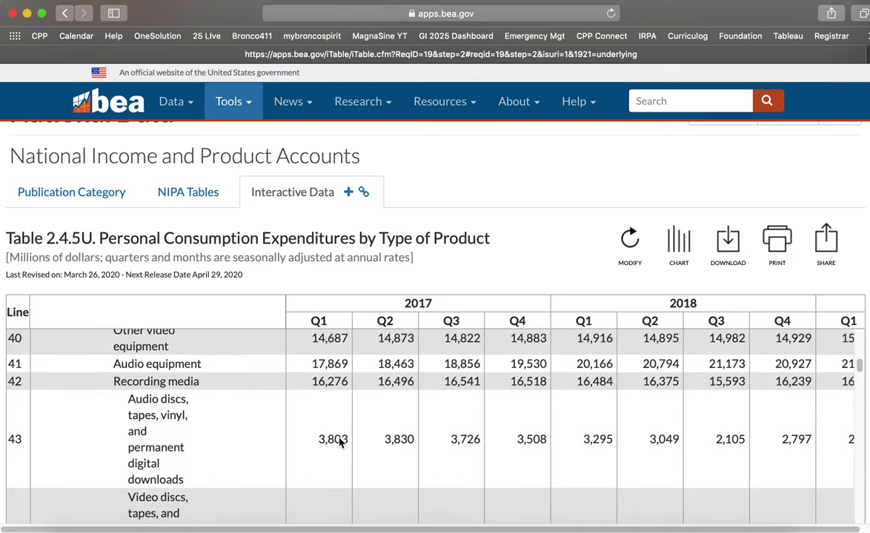
scroll(338, 438, "down", 10)
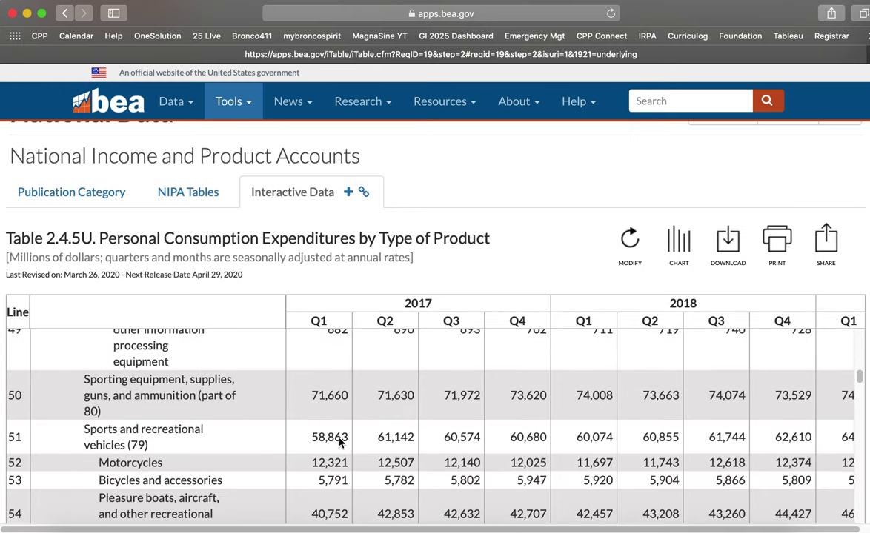
scroll(339, 438, "down", 2)
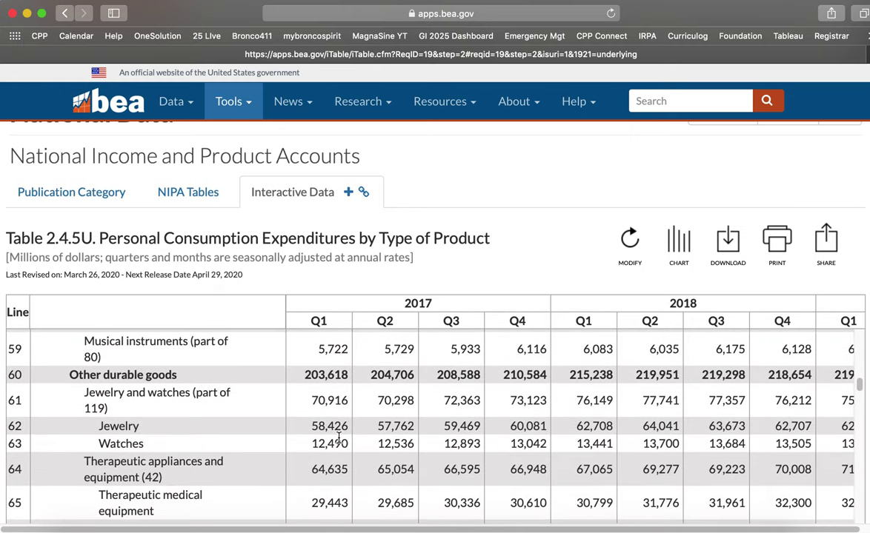
scroll(338, 439, "down", 1)
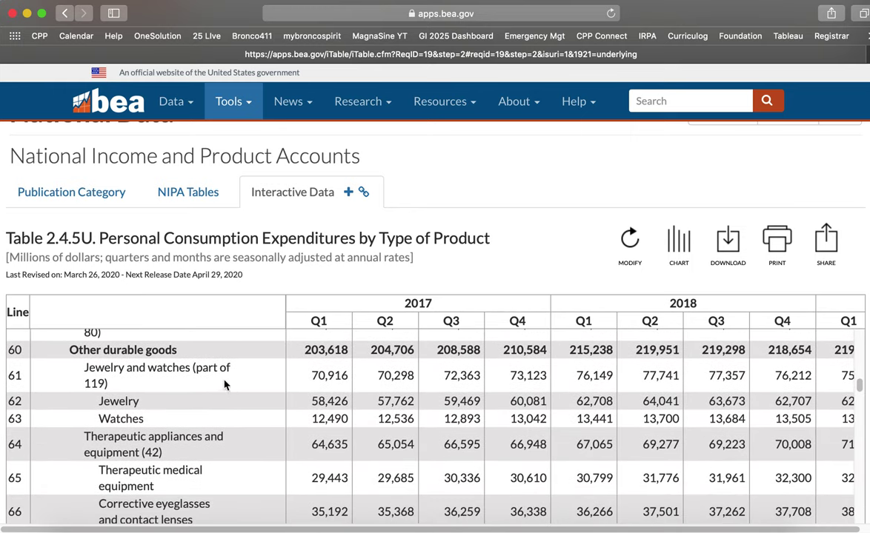
scroll(250, 416, "up", 3)
scroll(250, 416, "down", 5)
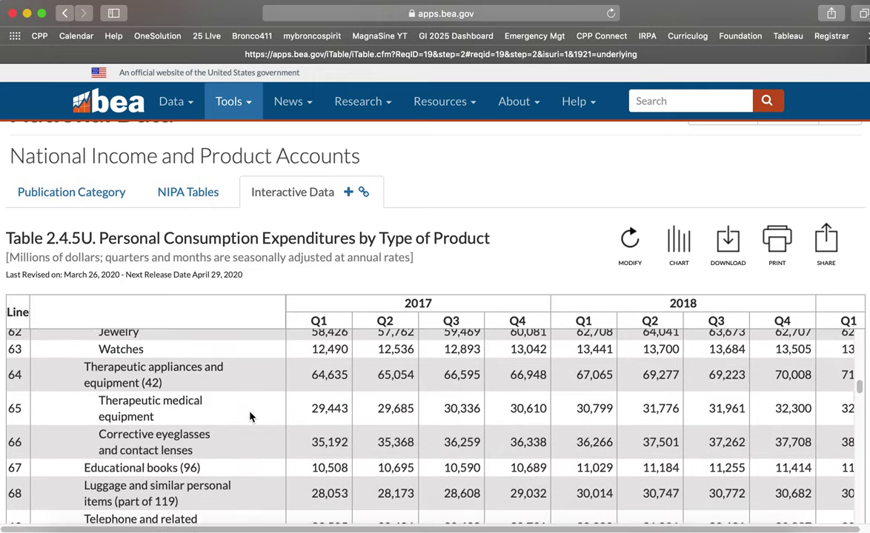
Look through the food and beverage rows down to the Clothing and footwear category, examining its garment subcategories.
scroll(250, 416, "down", 10)
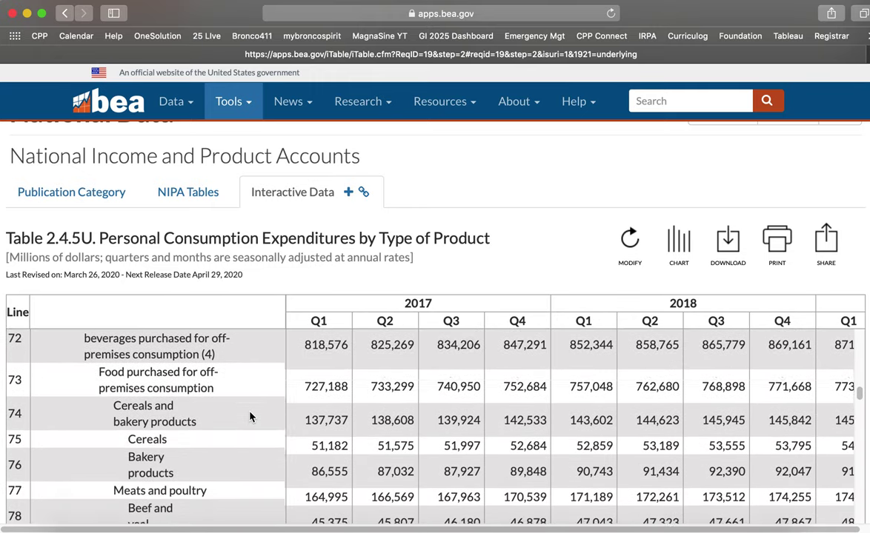
scroll(249, 417, "down", 13)
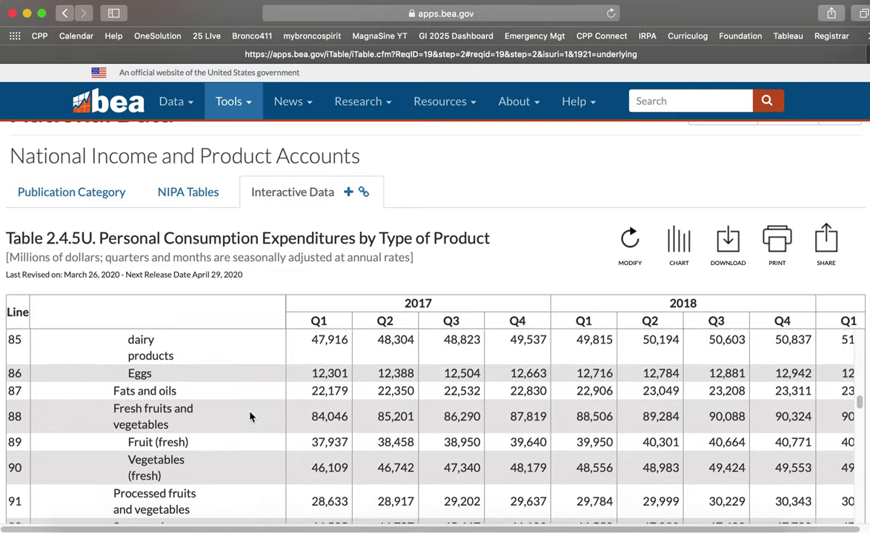
scroll(250, 417, "down", 10)
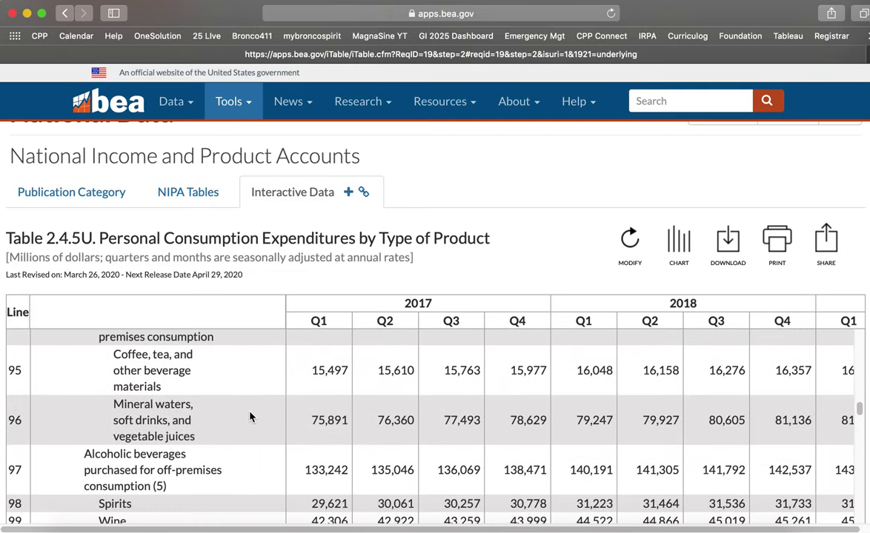
scroll(250, 417, "down", 4)
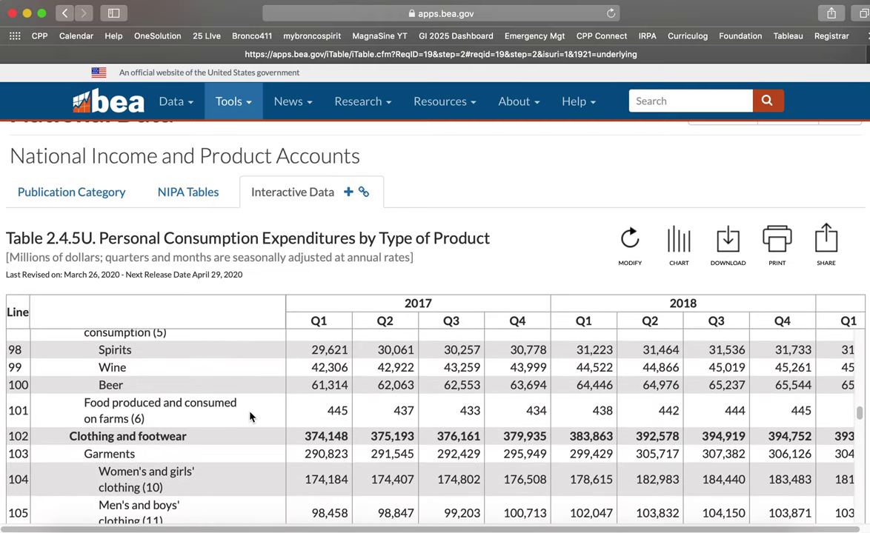
scroll(250, 417, "down", 4)
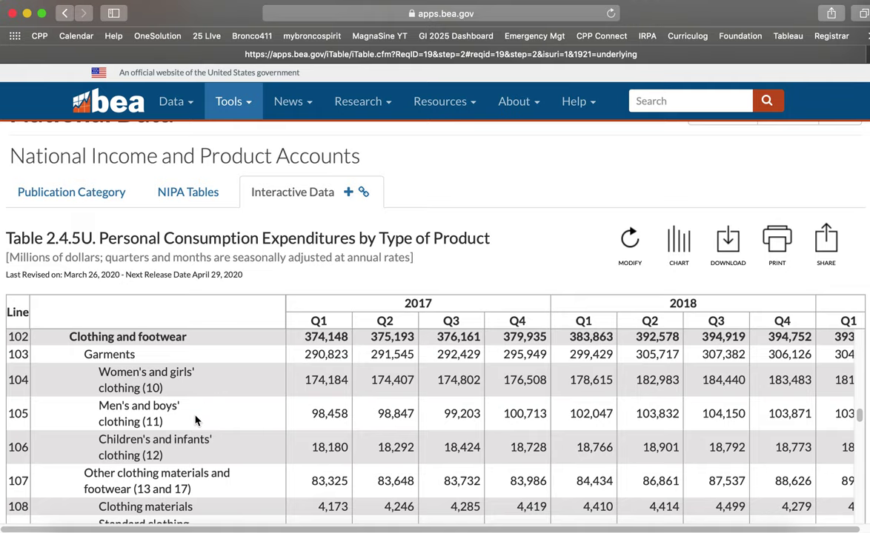
scroll(321, 414, "down", 3)
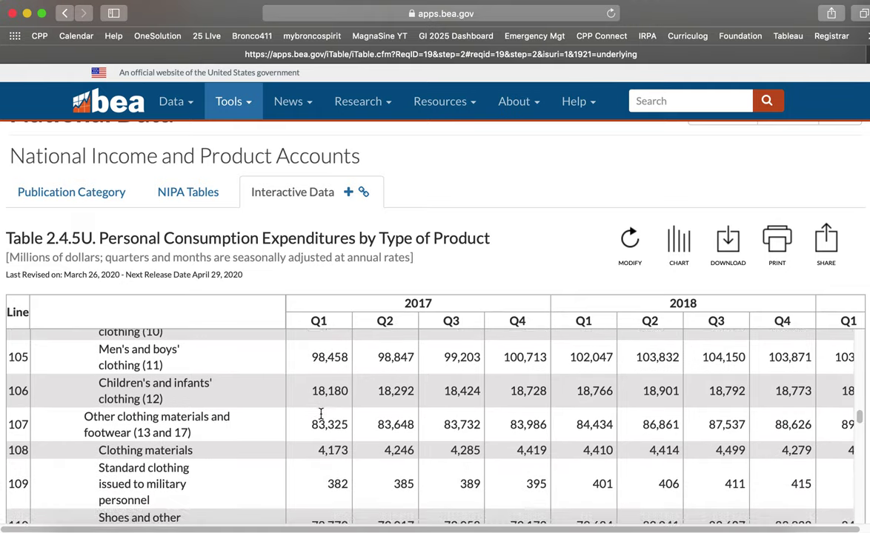
scroll(321, 414, "up", 3)
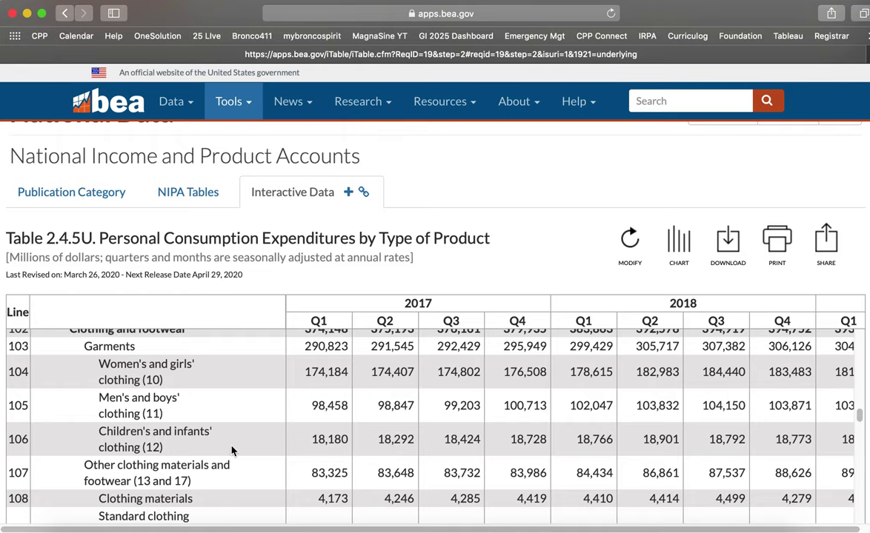
Review the footwear and gasoline rows, then return up through beverages to the cereals and meats rows.
scroll(232, 452, "down", 5)
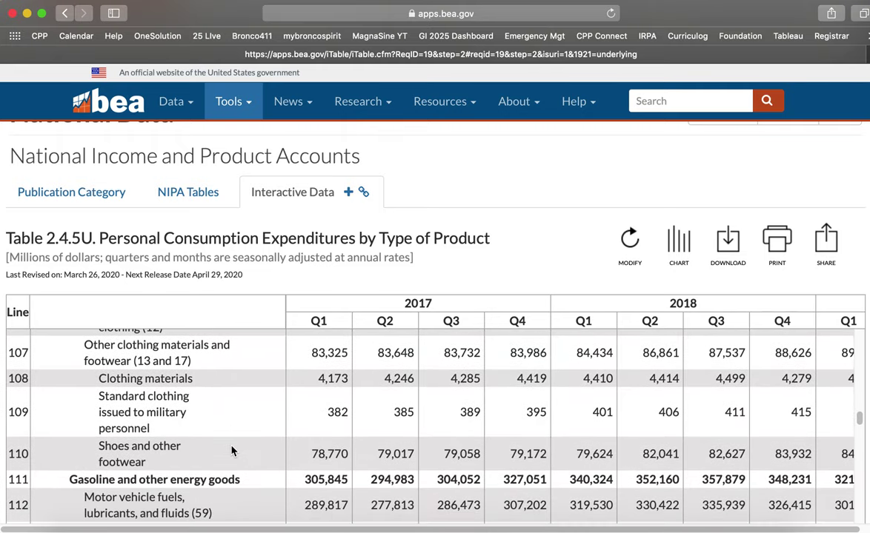
scroll(232, 452, "down", 2)
scroll(232, 451, "up", 5)
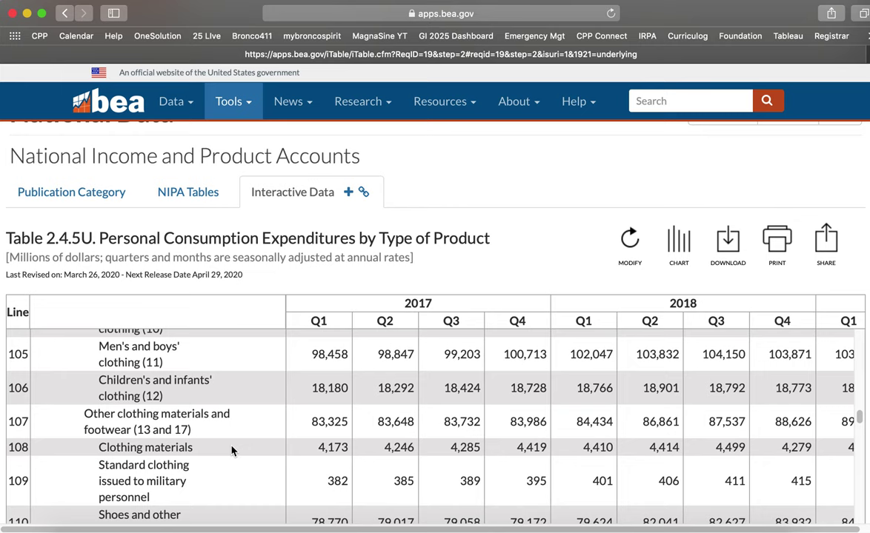
scroll(232, 451, "up", 10)
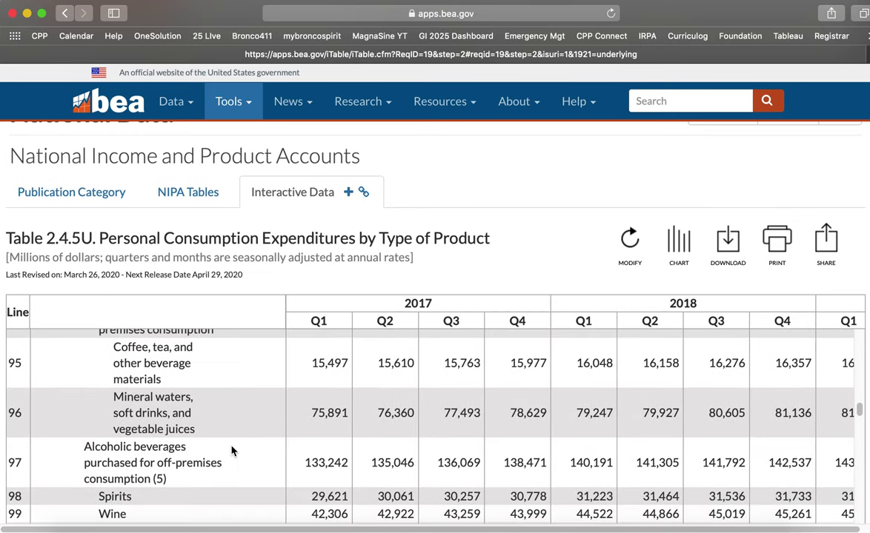
scroll(231, 451, "up", 3)
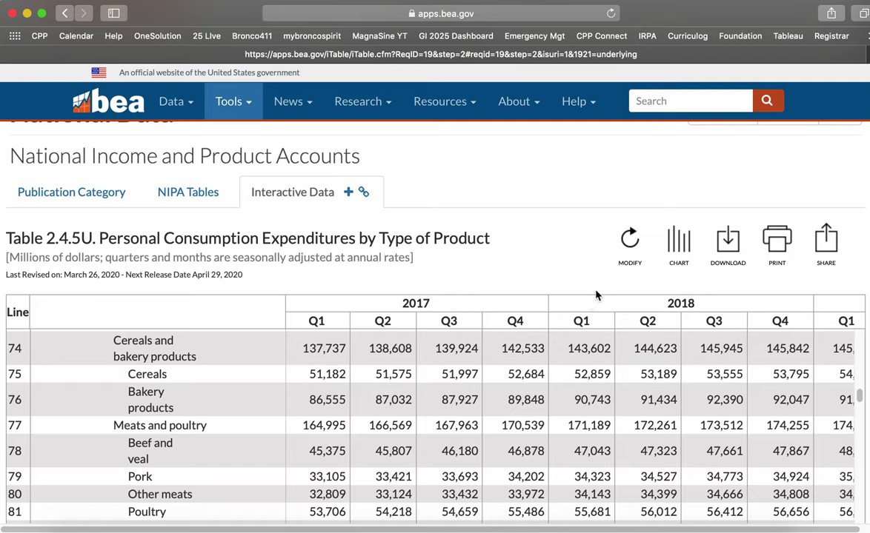
Modify Table 2.4.5U to cover 2014 through 2019, keeping the quarterly series, and refresh the table.
left_click(629, 240)
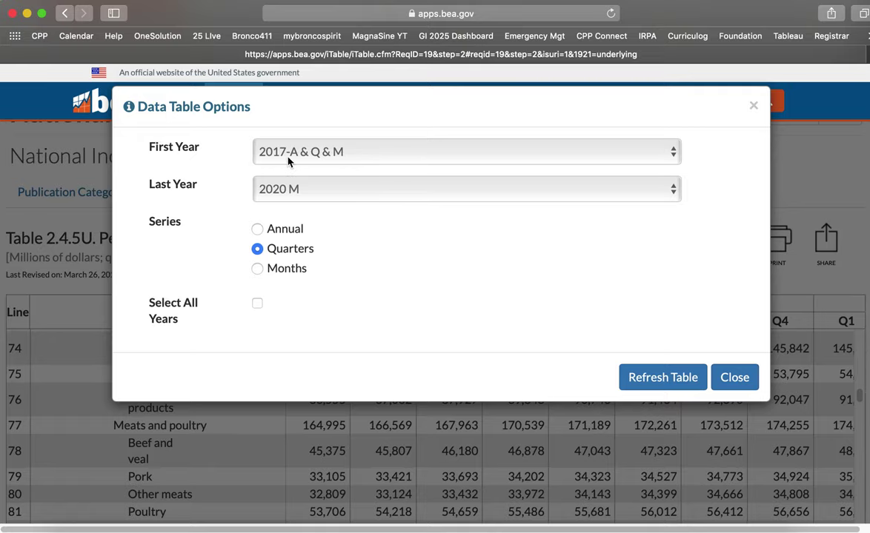
left_click(424, 159)
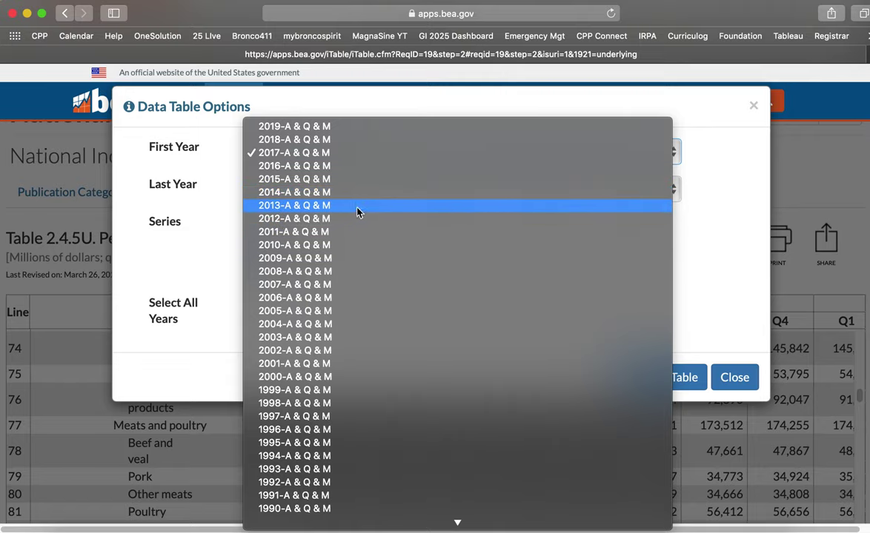
left_click(306, 194)
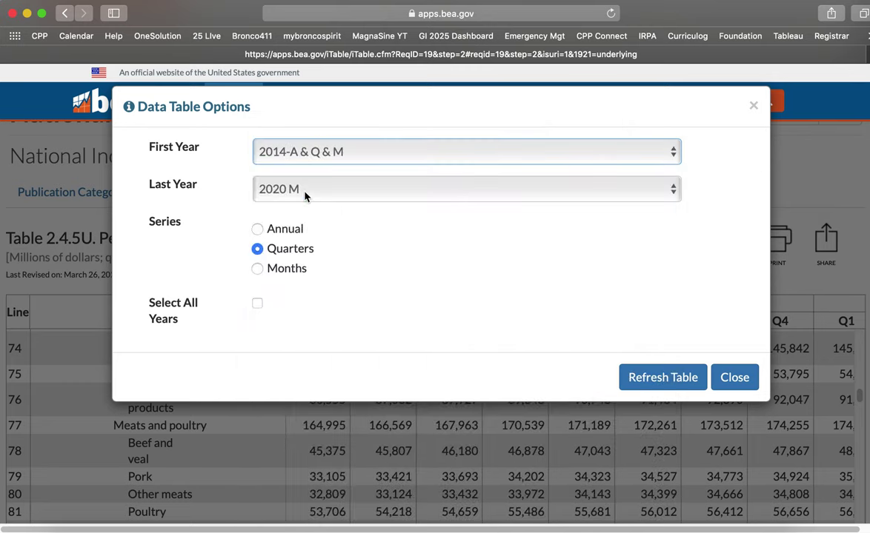
left_click(454, 200)
left_click(449, 204)
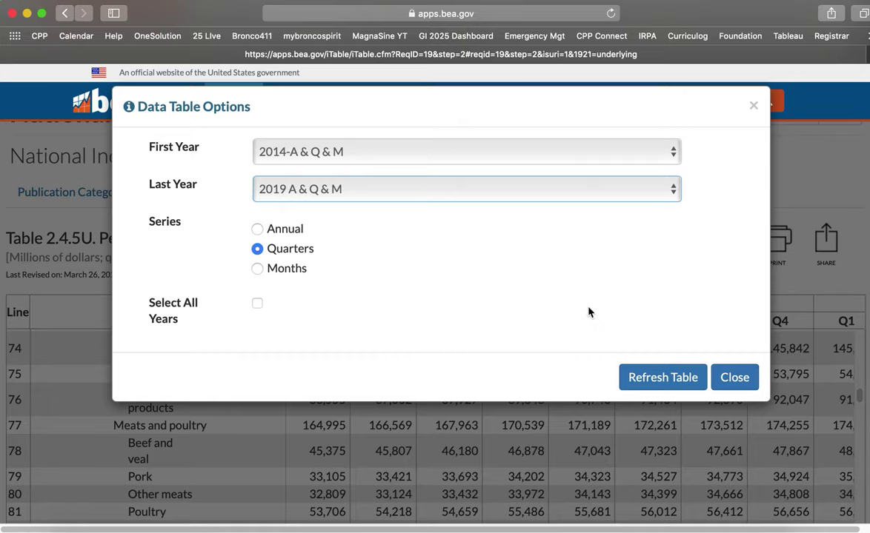
left_click(655, 380)
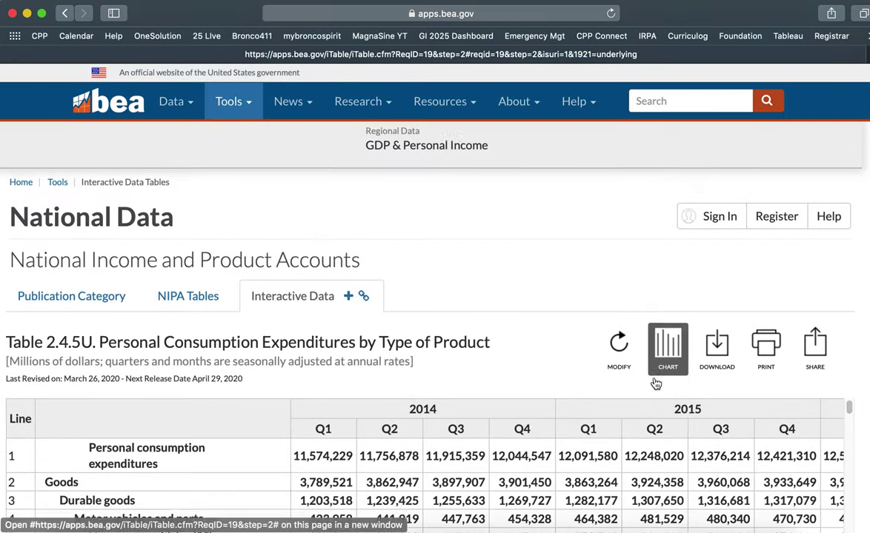
Examine the quarterly columns from 2014 through 2019 and the rows down to motor vehicle parts and accessories.
scroll(655, 383, "down", 4)
scroll(655, 383, "down", 2)
scroll(655, 383, "up", 2)
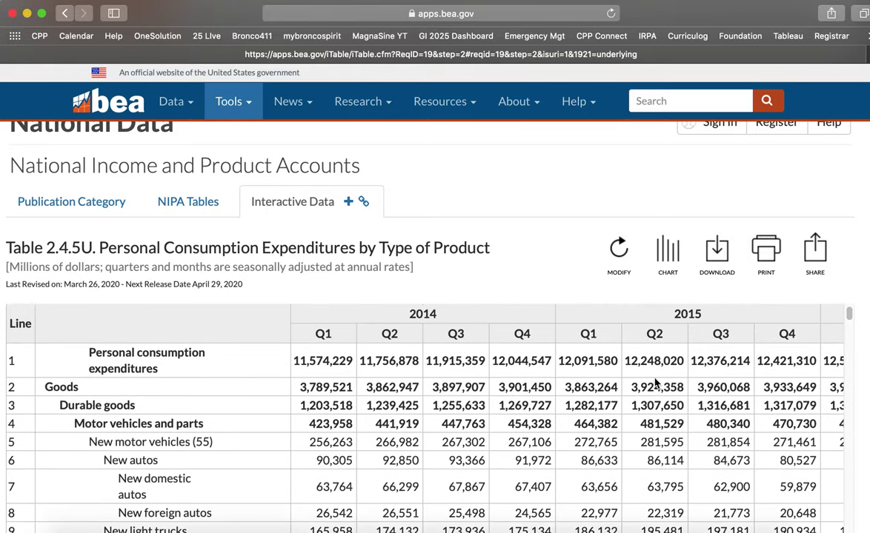
scroll(655, 383, "right", 10)
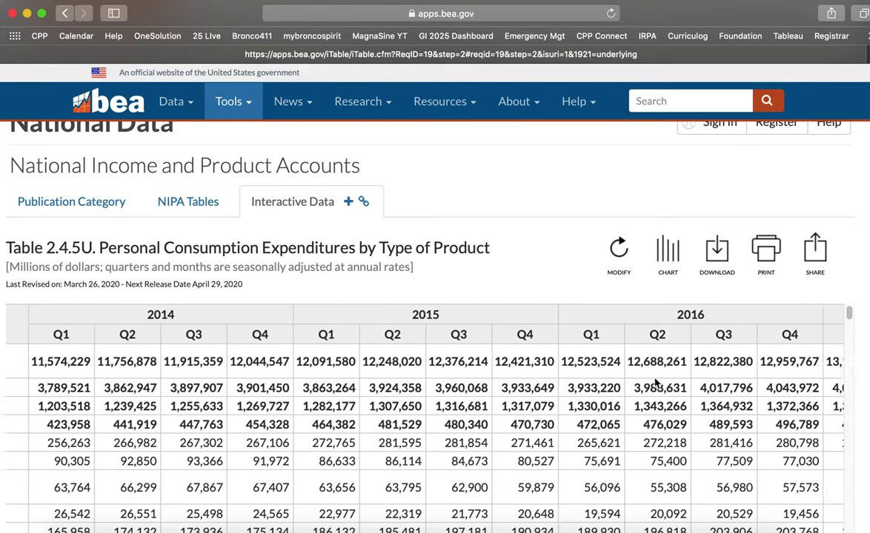
scroll(655, 383, "right", 5)
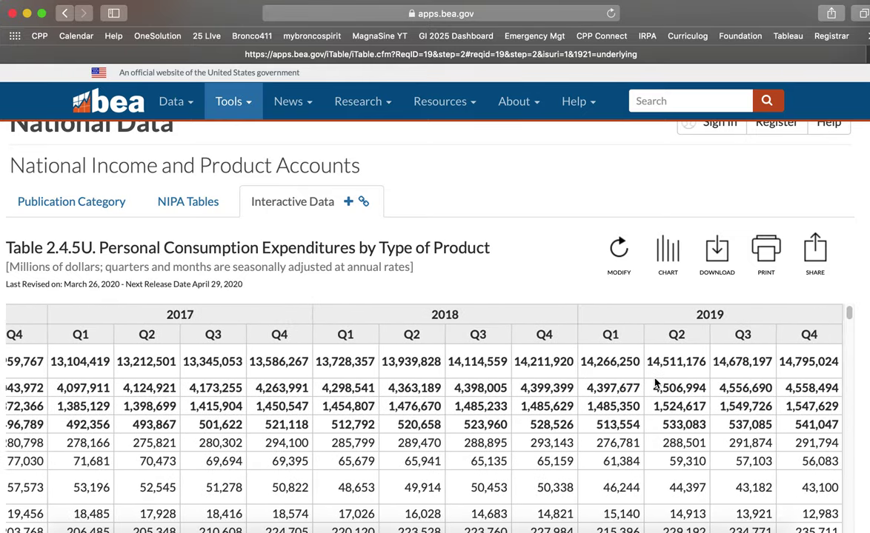
scroll(655, 383, "left", 4)
scroll(655, 383, "left", 12)
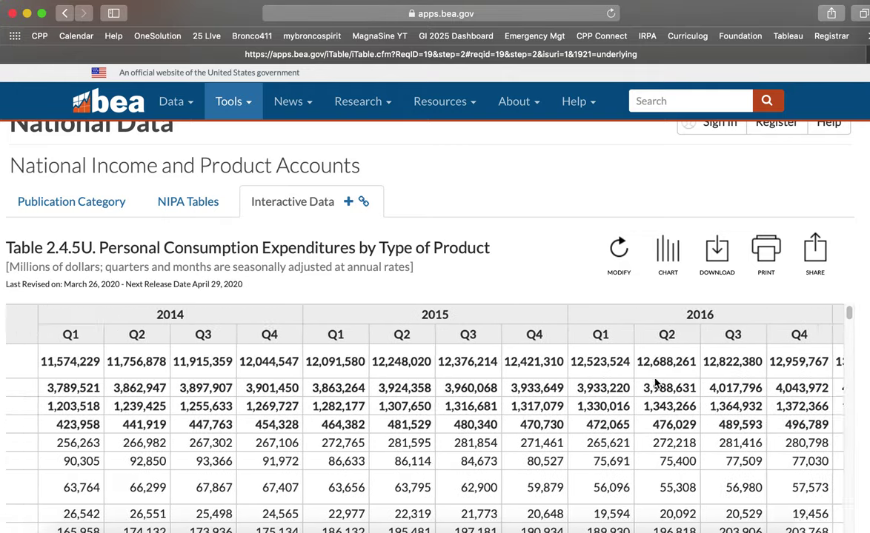
scroll(655, 383, "down", 8)
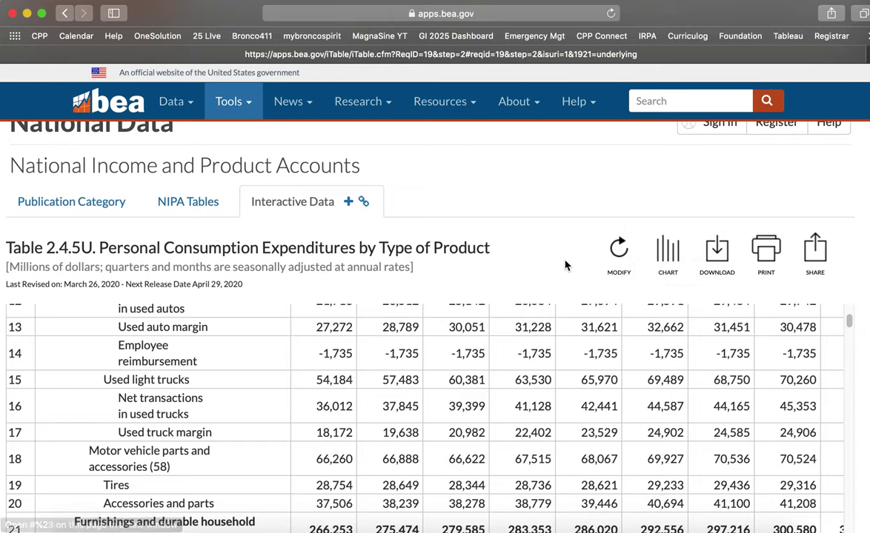
Modify the table to show the monthly series for 2018 through 2019 and refresh it.
left_click(615, 254)
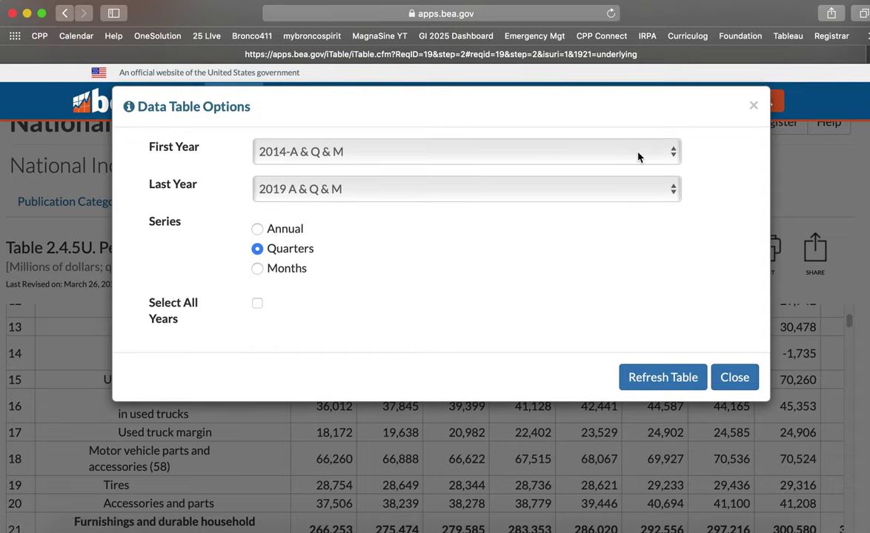
left_click(639, 157)
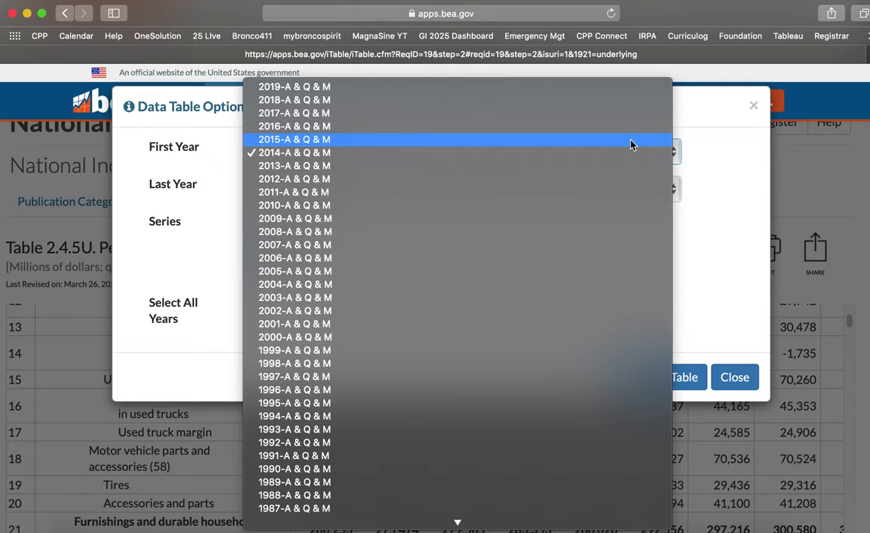
left_click(626, 101)
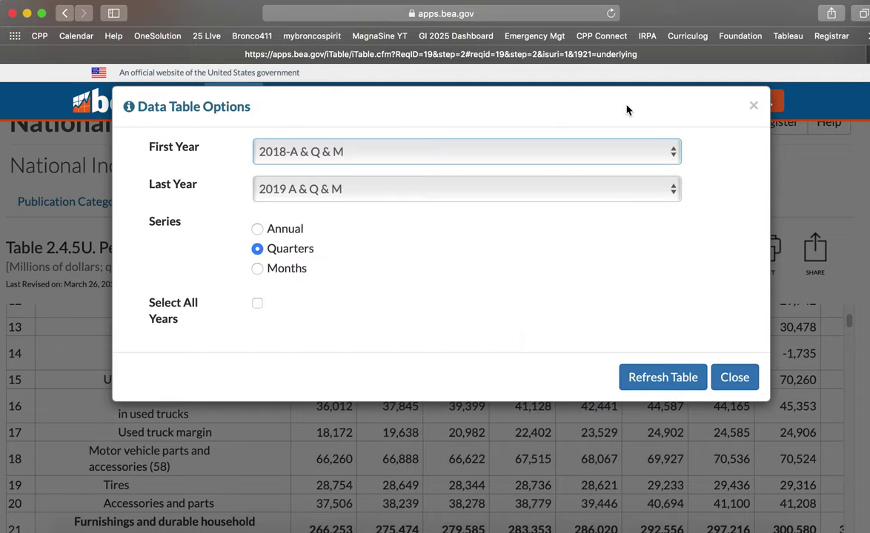
left_click(632, 191)
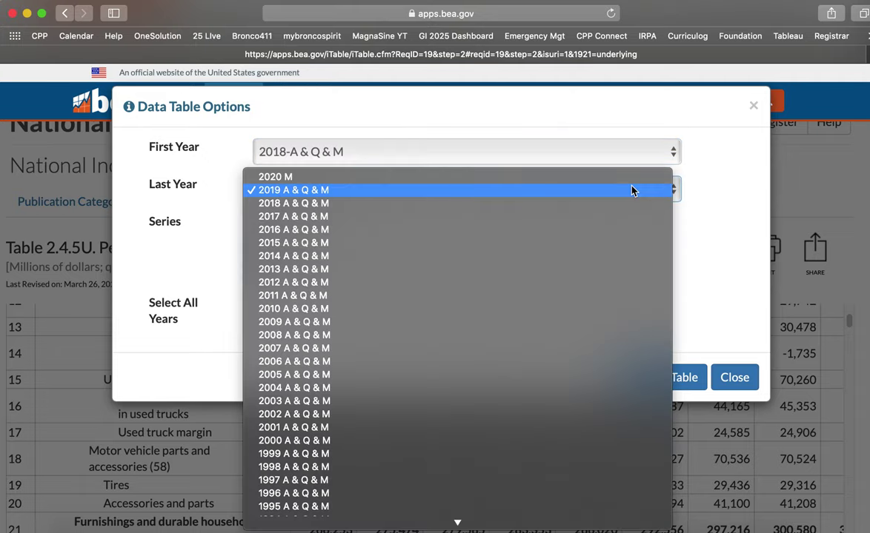
left_click(632, 191)
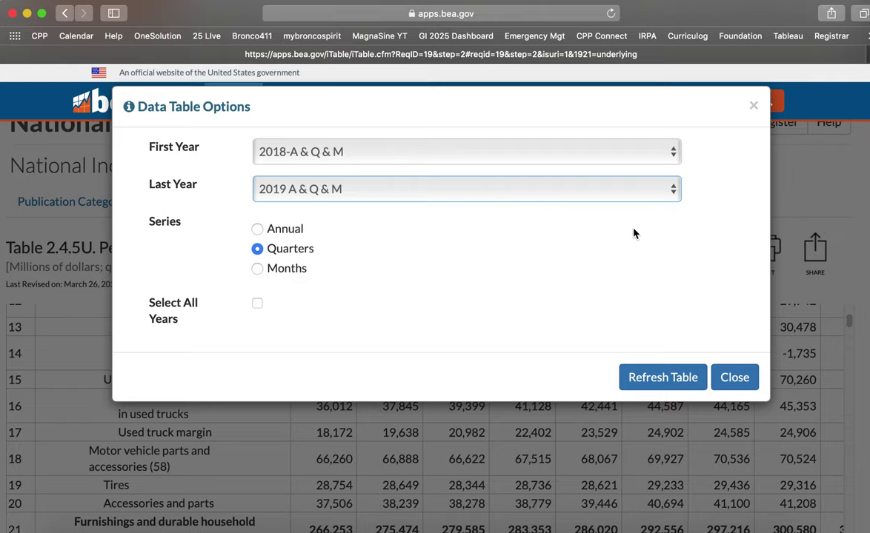
left_click(257, 269)
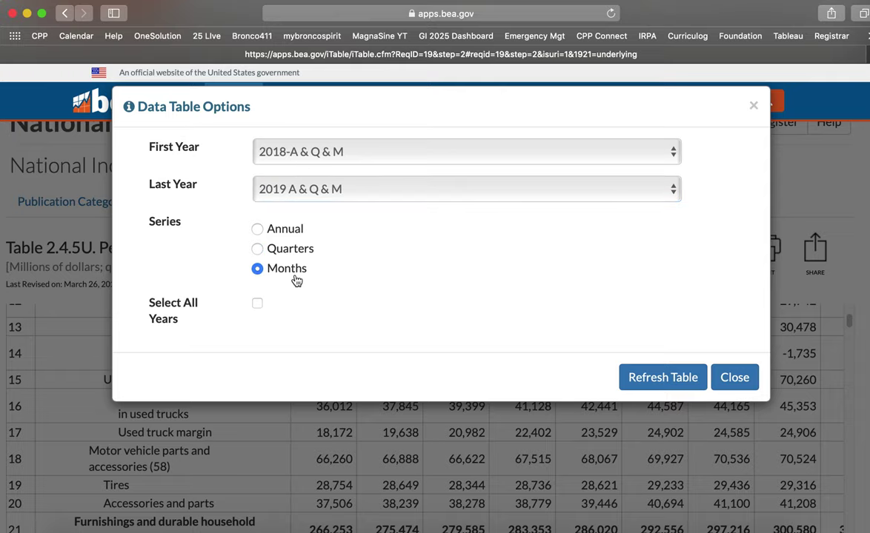
left_click(675, 379)
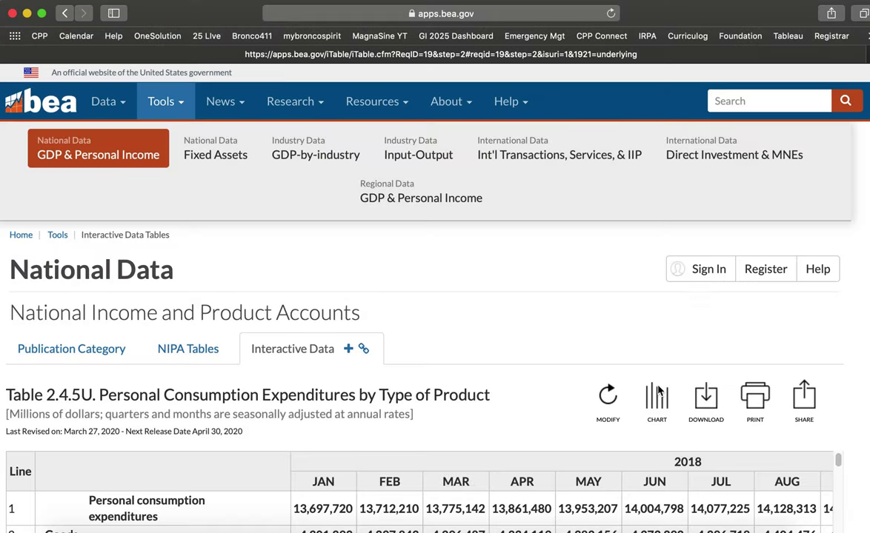
Look across the monthly columns for 2018 and 2019 and over the first motor vehicle rows.
scroll(657, 390, "down", 4)
scroll(658, 390, "down", 2)
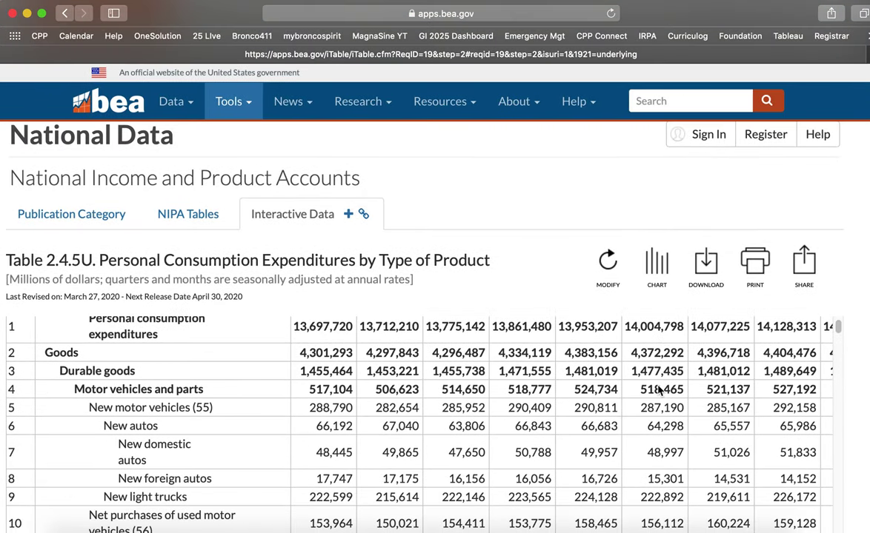
scroll(658, 390, "up", 2)
scroll(656, 391, "right", 1)
scroll(655, 391, "right", 10)
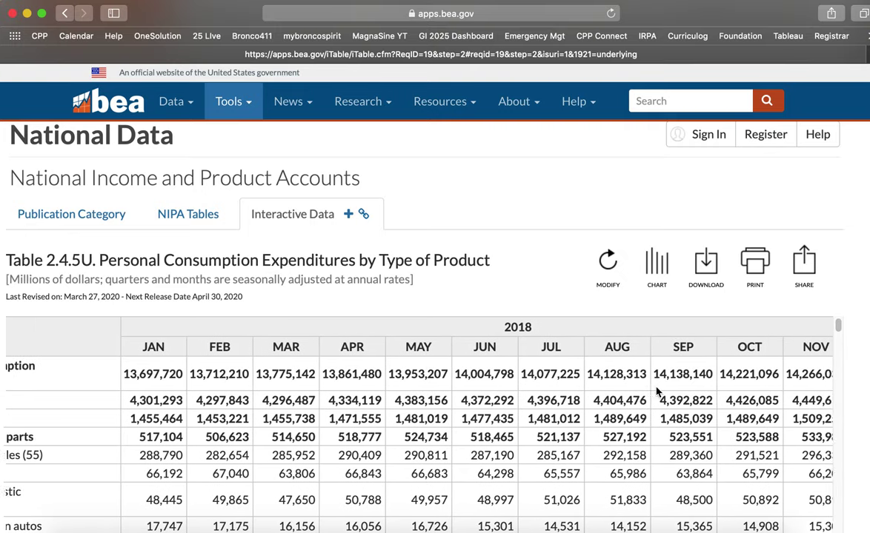
scroll(656, 391, "right", 7)
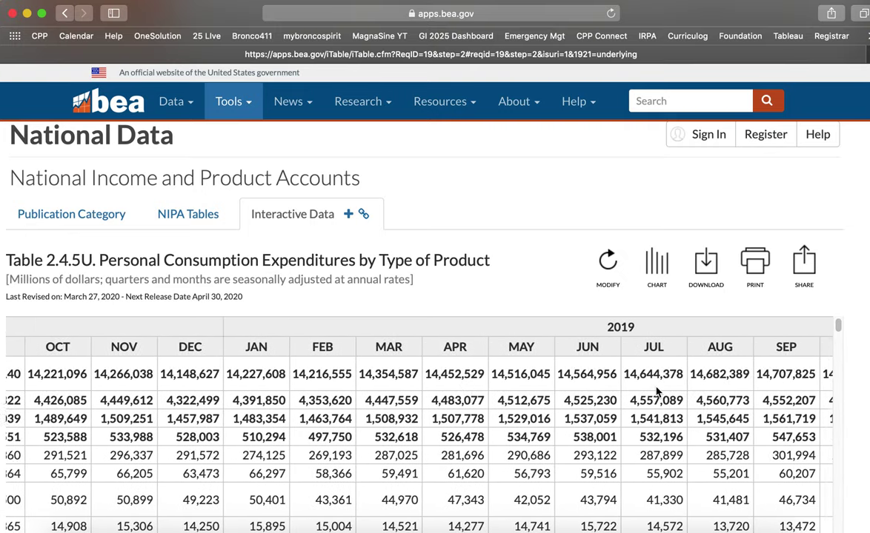
scroll(656, 391, "left", 18)
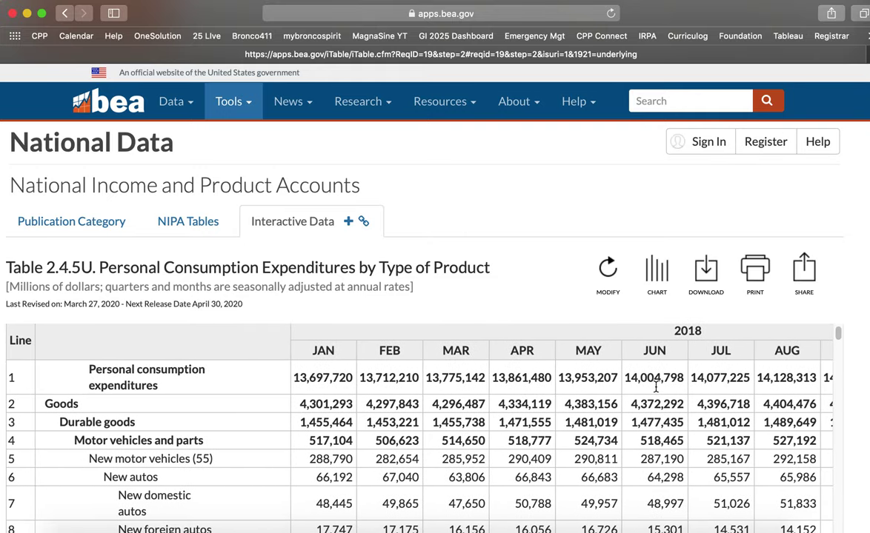
scroll(656, 391, "down", 3)
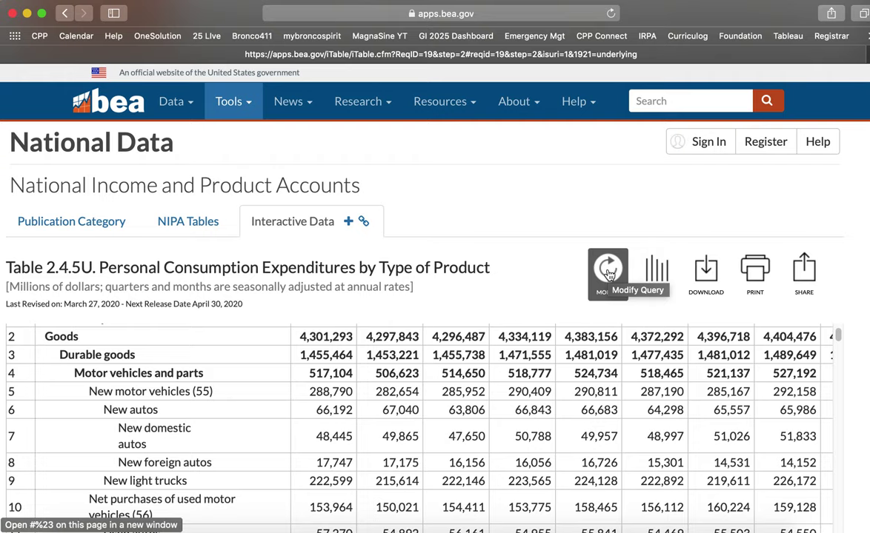
Check the available first years back to 1959, then refresh the table with the annual series for 1996 through 2019.
left_click(608, 273)
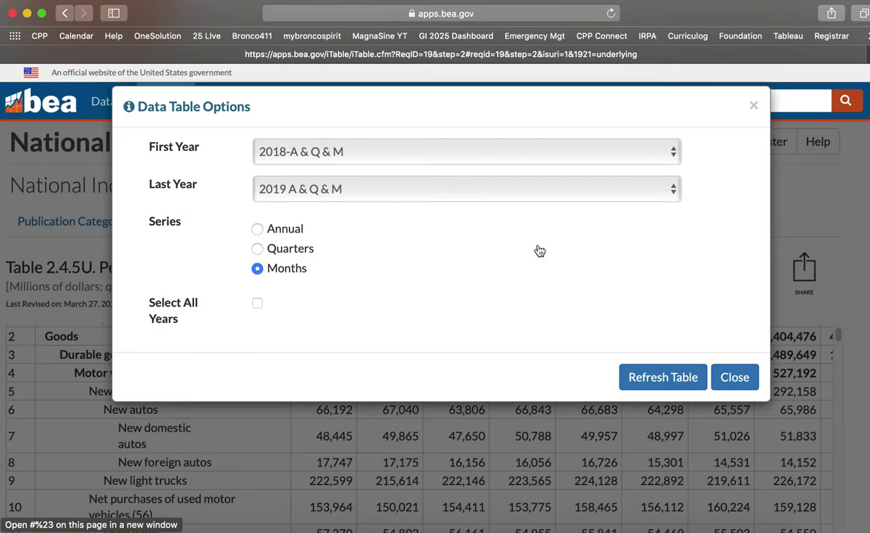
left_click(508, 158)
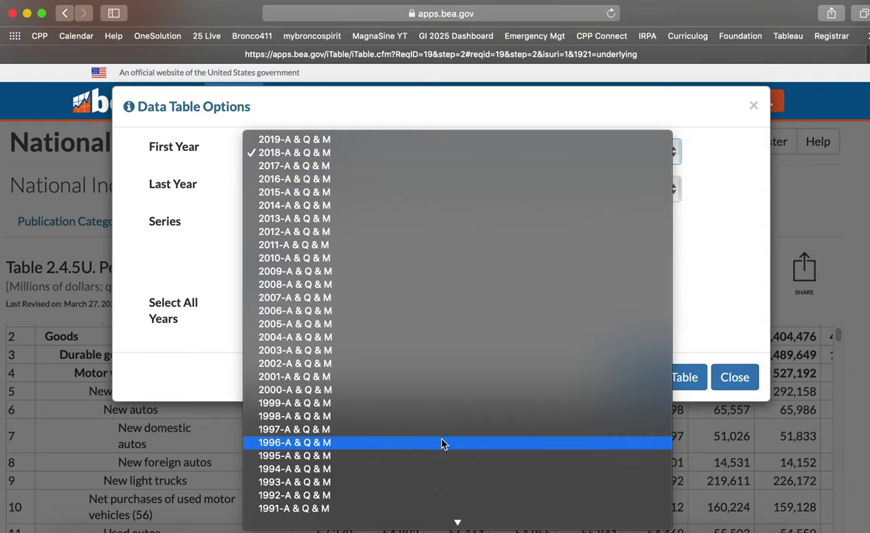
scroll(448, 468, "down", 10)
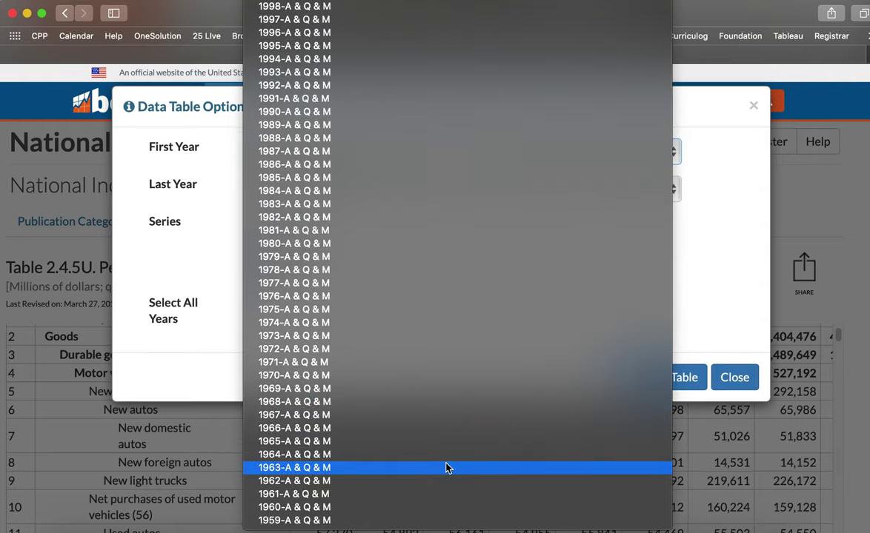
scroll(445, 470, "up", 7)
scroll(445, 472, "down", 7)
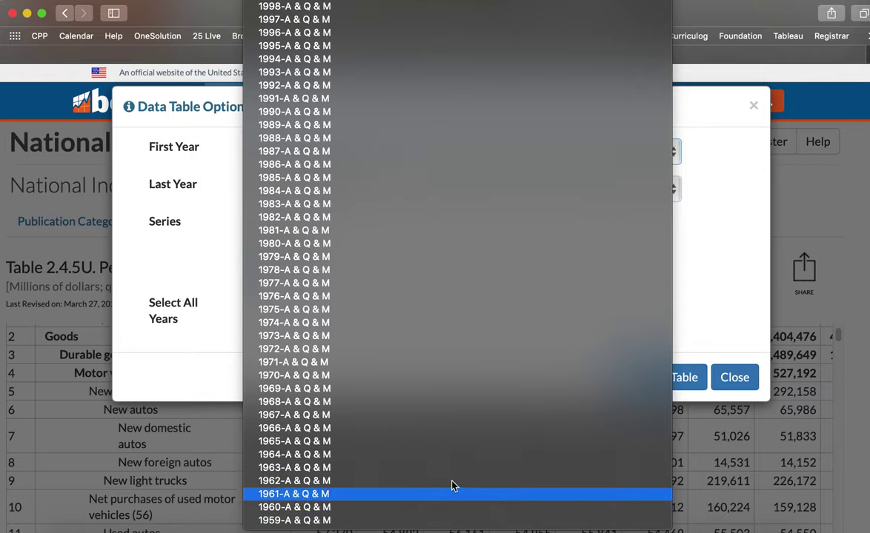
scroll(461, 450, "up", 7)
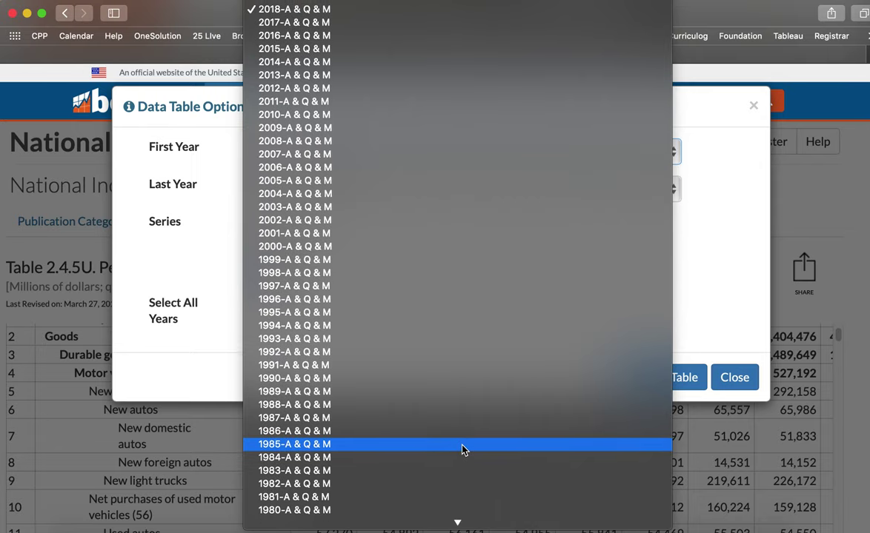
left_click(423, 306)
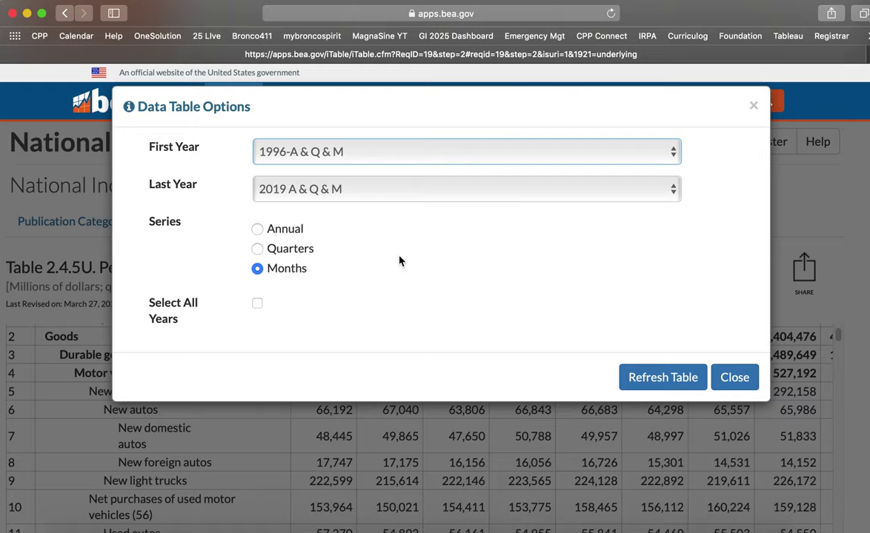
left_click(290, 235)
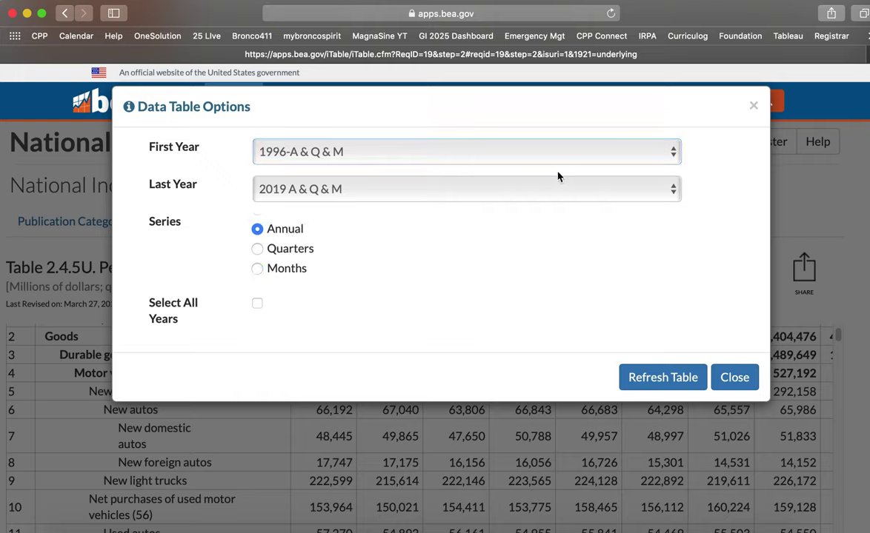
left_click(677, 380)
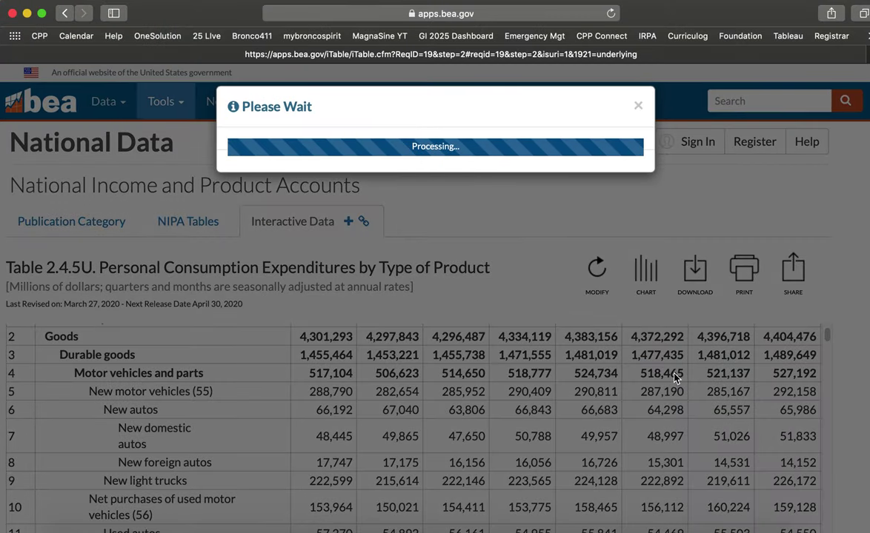
scroll(674, 379, "down", 5)
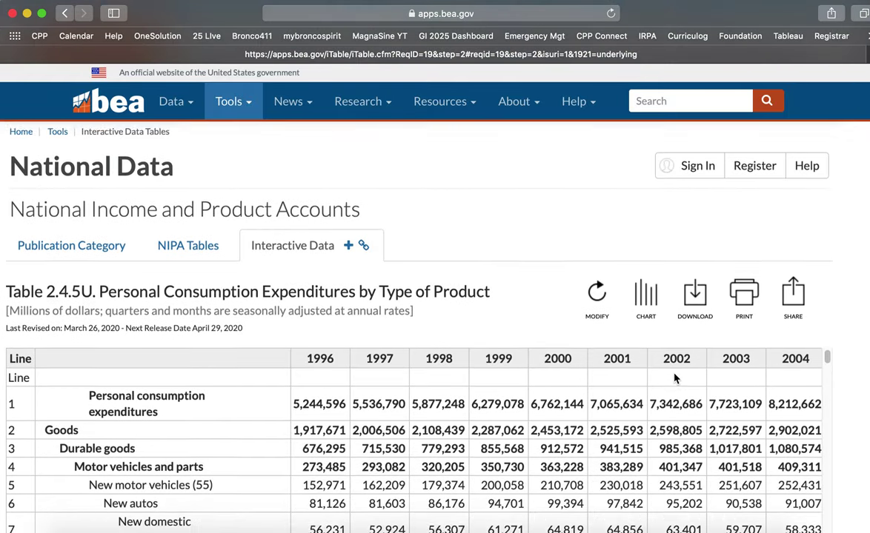
Review the annual columns through 2019 and download the Personal Consumption Expenditures by Type of Product table in Excel format.
scroll(674, 378, "down", 2)
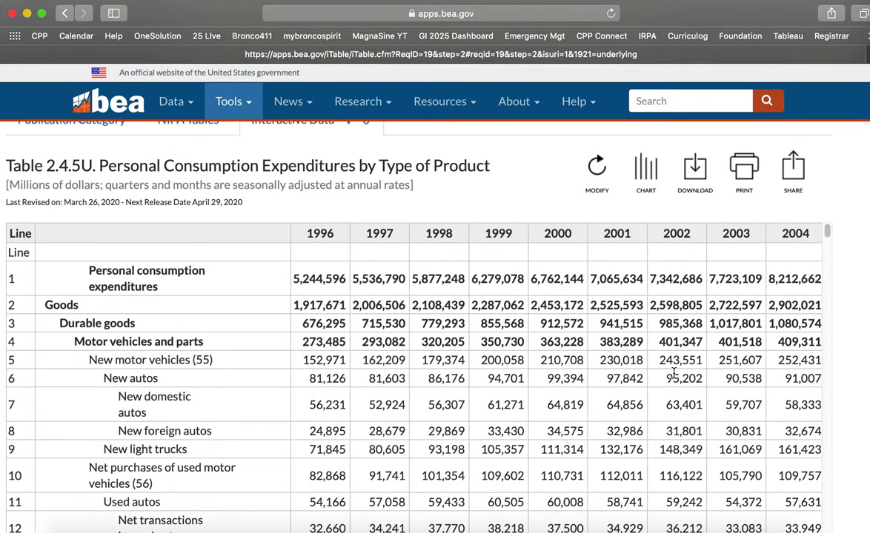
scroll(673, 374, "right", 5)
scroll(674, 374, "right", 15)
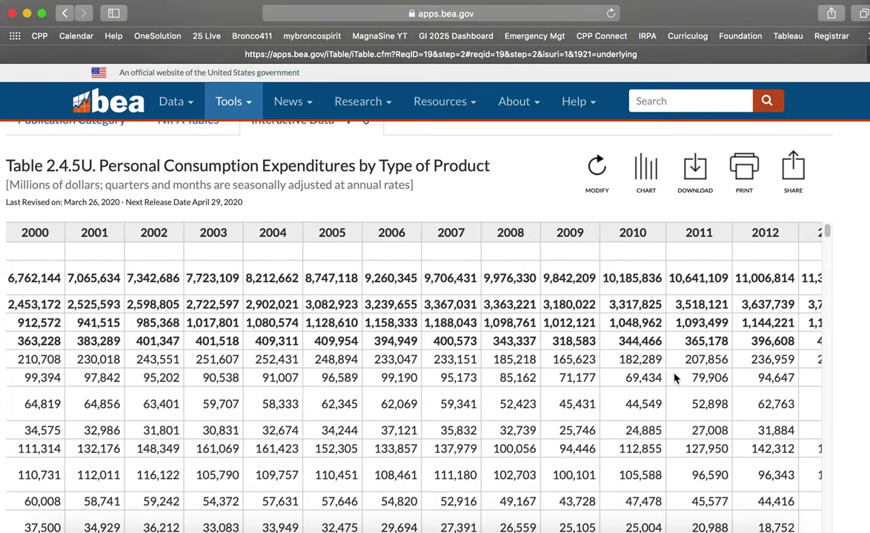
scroll(674, 378, "up", 2)
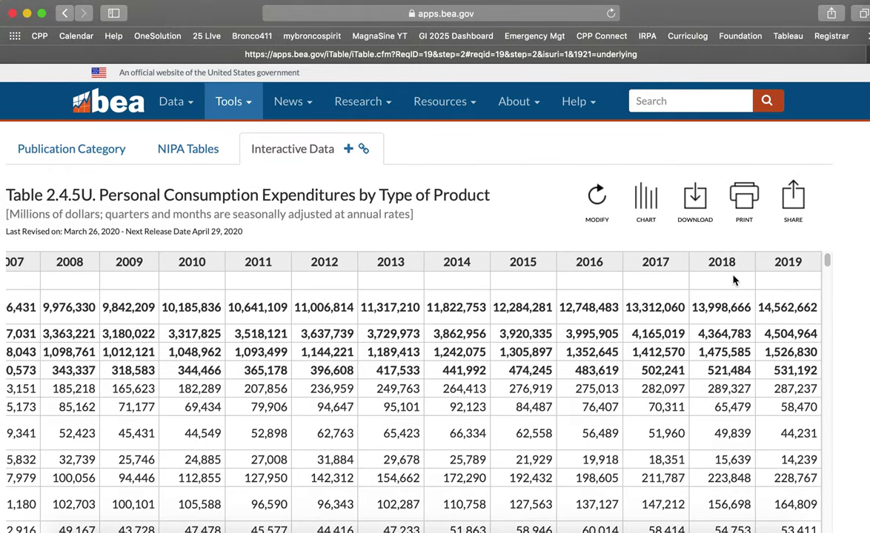
left_click(697, 204)
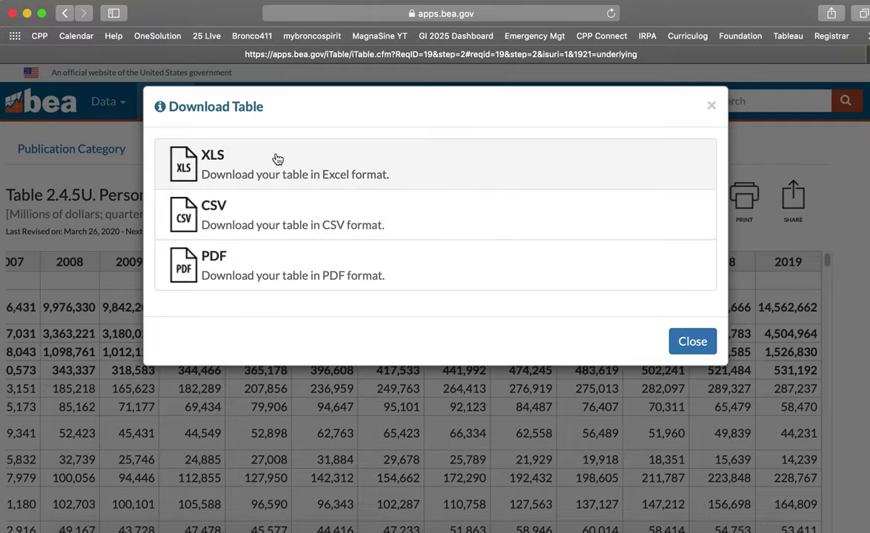
left_click(225, 173)
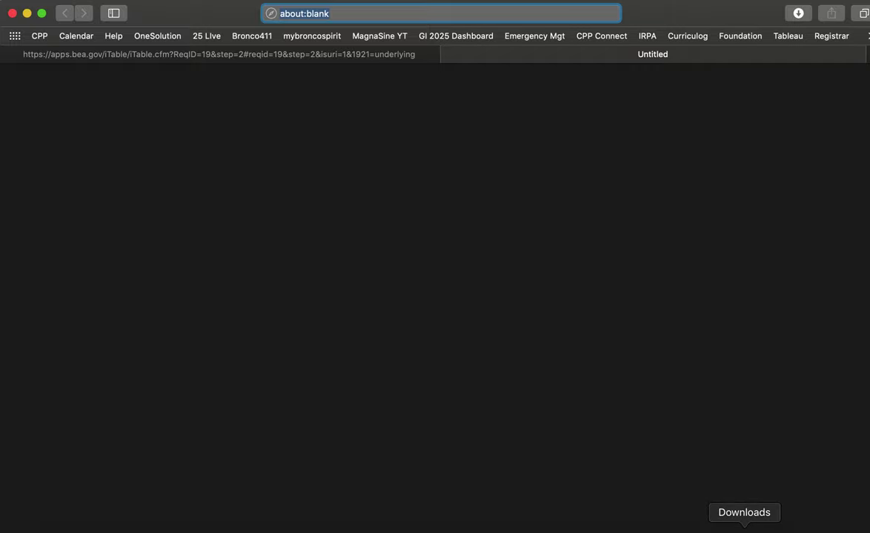
Open the downloaded file download-8.xls in Excel and enlarge its window to show more rows and columns.
left_click(744, 531)
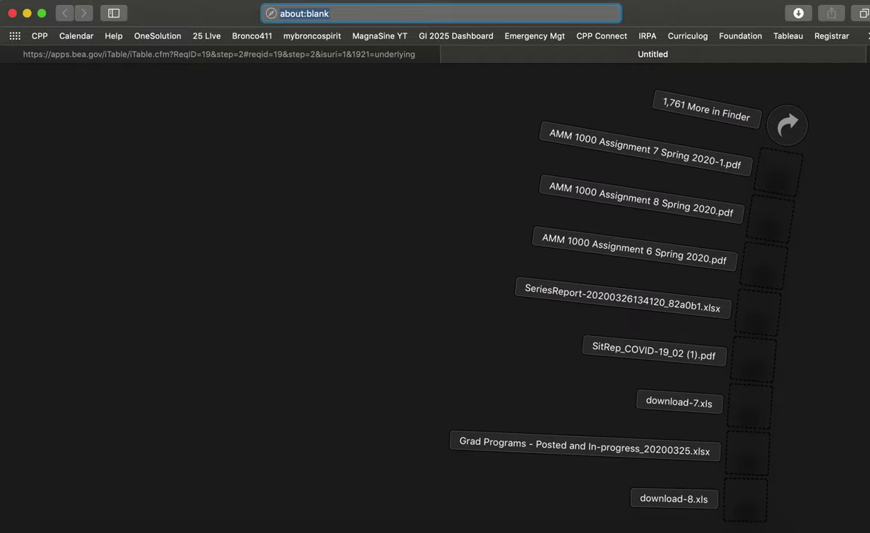
left_click(744, 514)
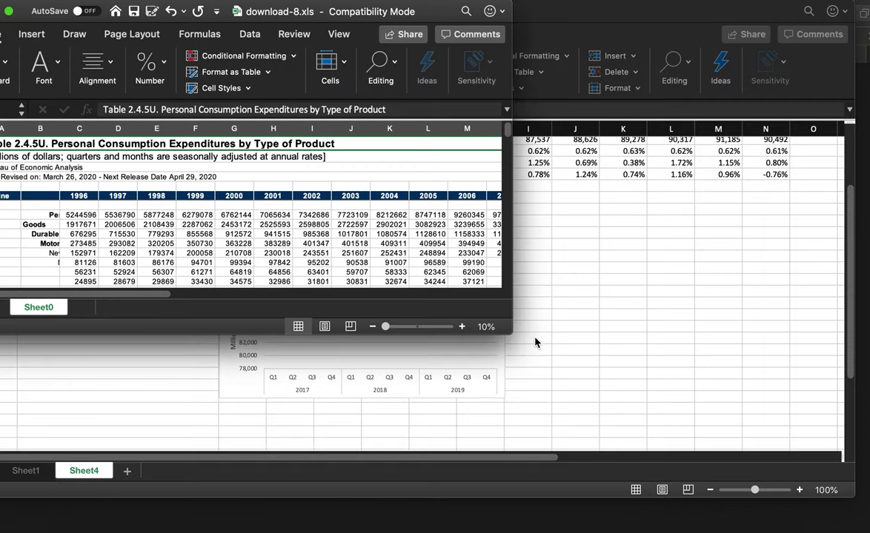
left_click_drag(511, 335, 631, 455)
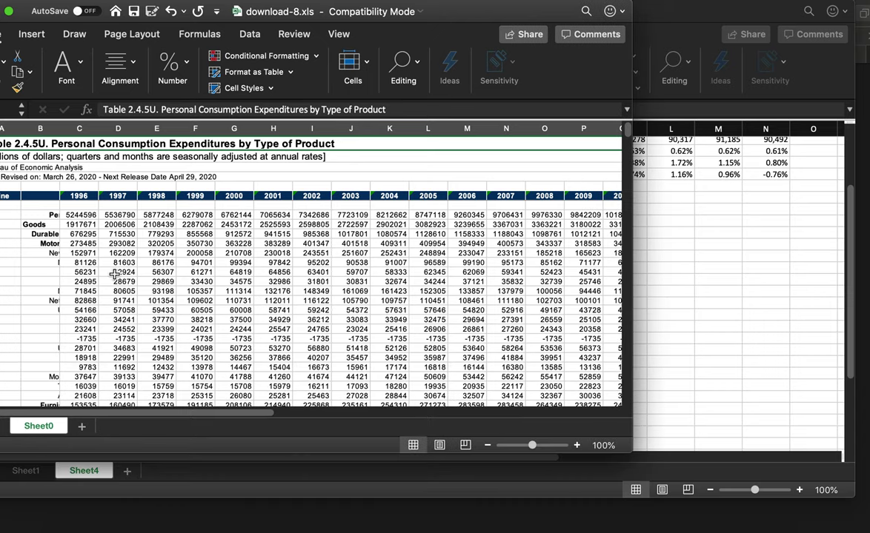
Widen column B so the product type names are readable beside the annual figures.
left_click(46, 233)
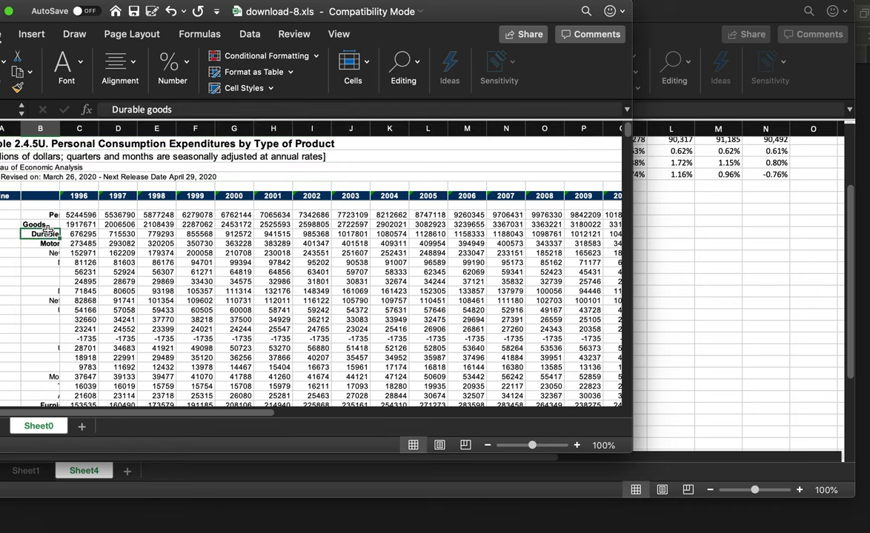
left_click(59, 129)
left_click_drag(59, 129, 176, 146)
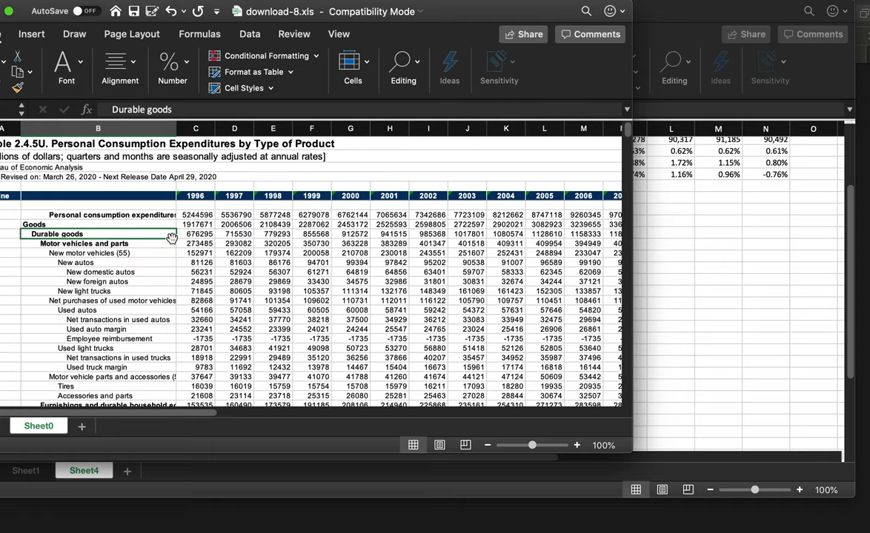
scroll(261, 255, "right", 10)
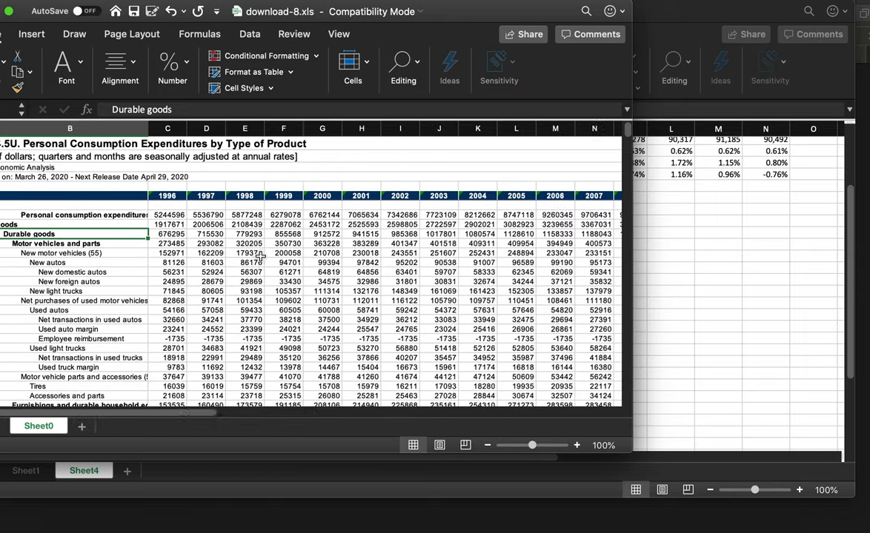
scroll(261, 256, "left", 10)
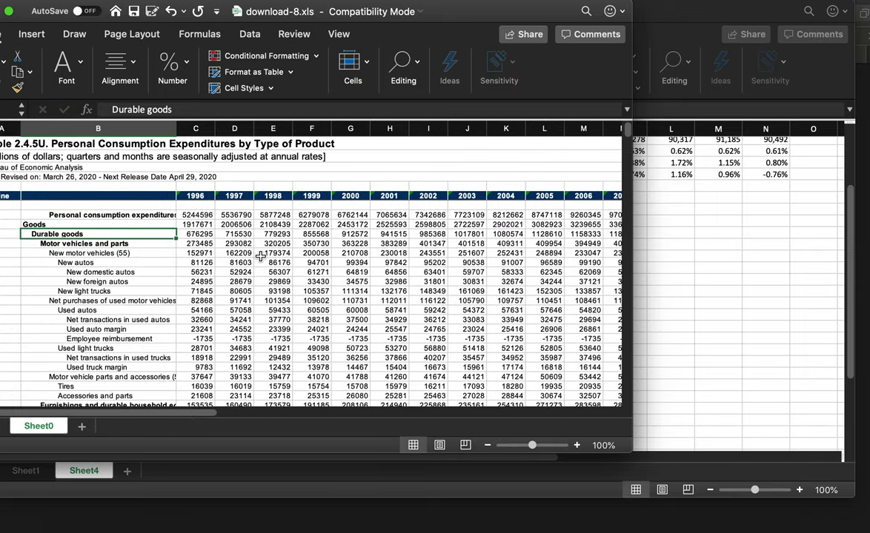